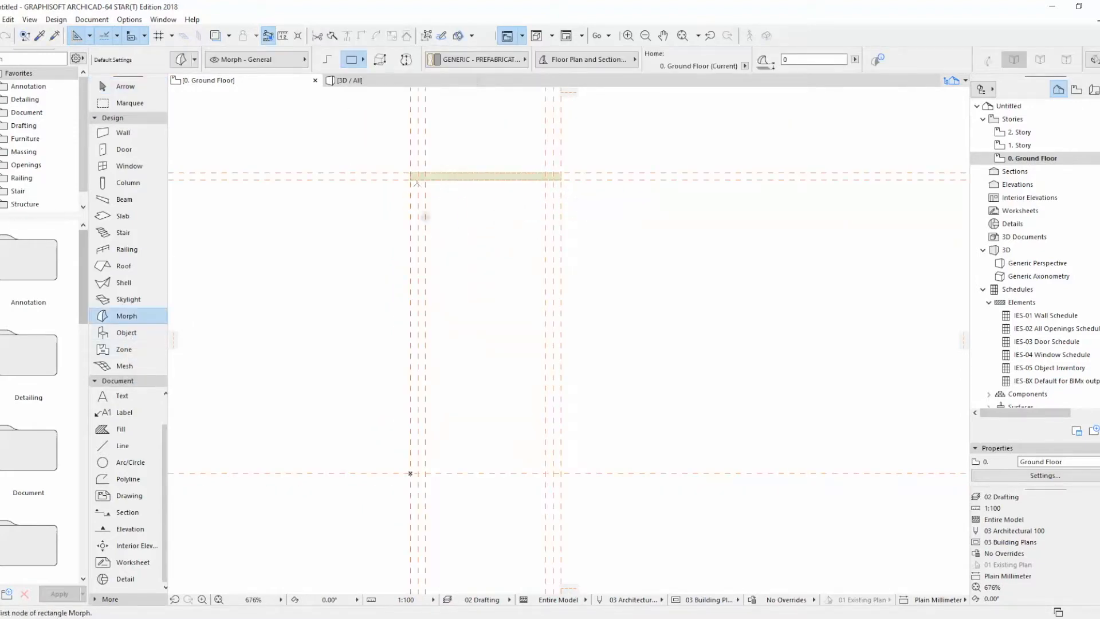
Step: Place a horizontal building section line across the plan below the rail and open the section
key(Escape)
click(128, 512)
click(271, 331)
click(801, 331)
click(766, 306)
key(Escape)
right_click(807, 333)
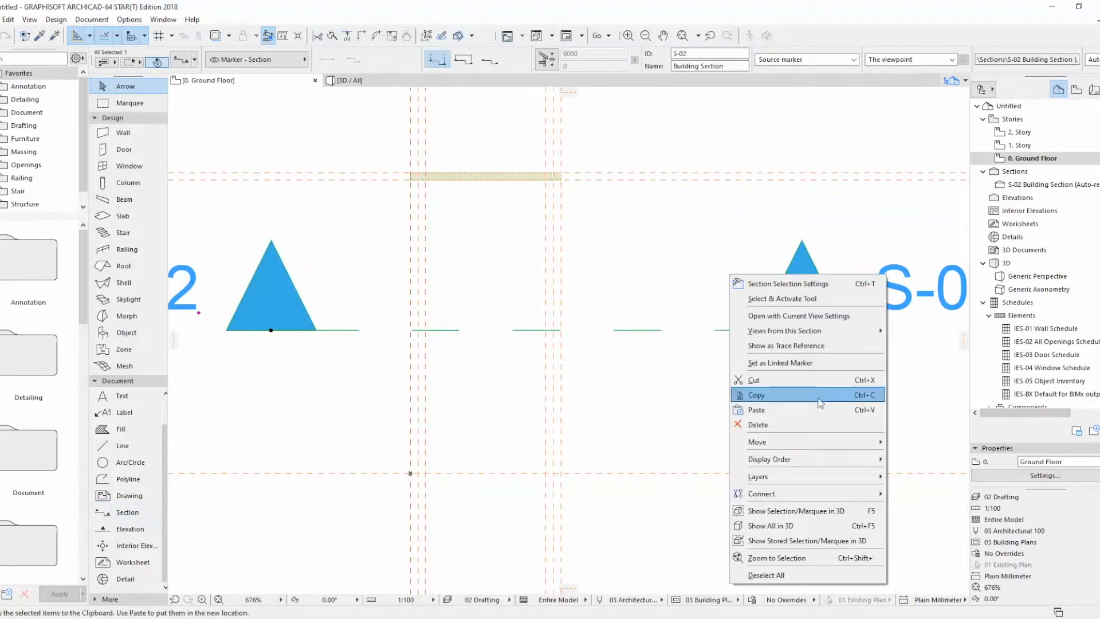
click(761, 394)
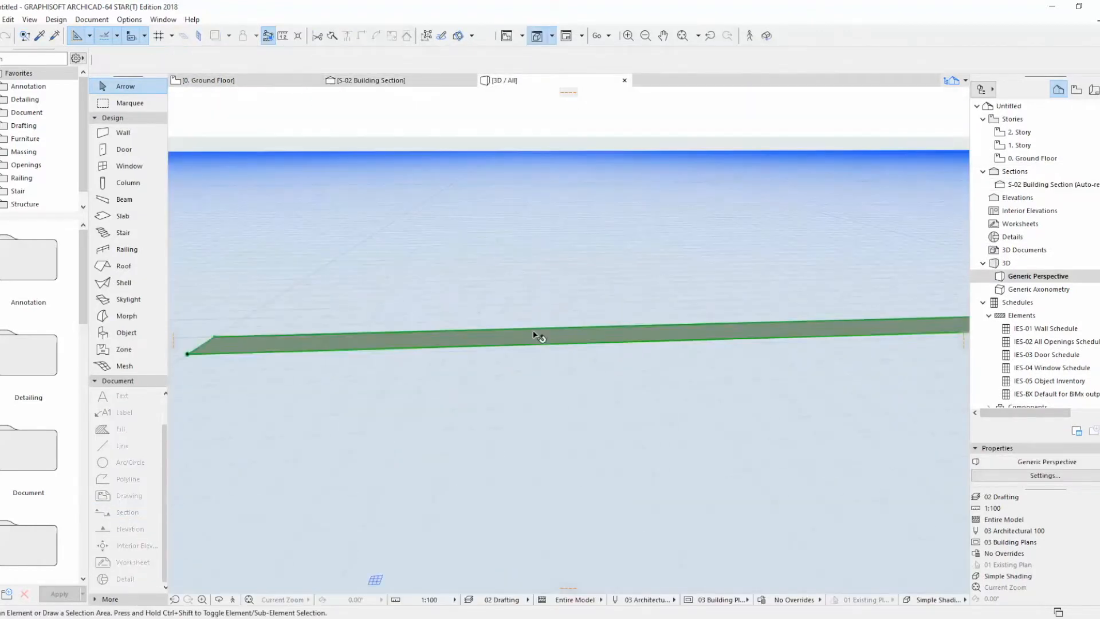
Step: In the 3D view, extrude the flat rail morph 100 mm upward
click(537, 336)
click(536, 336)
text(100)
key(Return)
scroll(452, 269, down, 5)
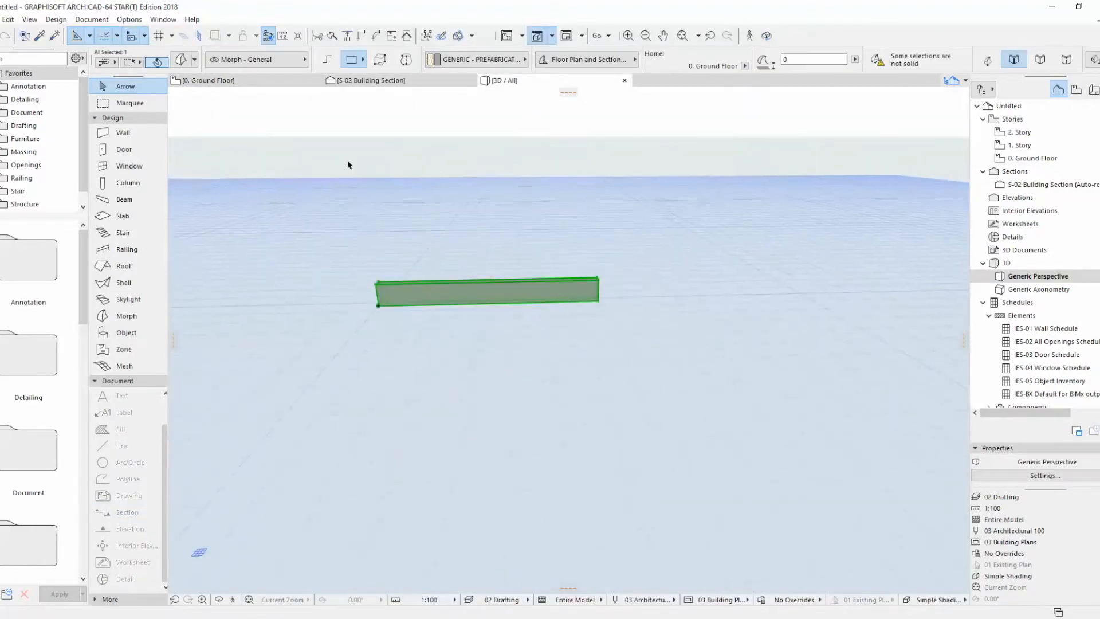
Step: In the S-02 section, draw a rectangle over the rail's left end, from its upper corner to the base at the outer guide line
click(395, 81)
scroll(514, 452, up, 7)
scroll(429, 402, up, 3)
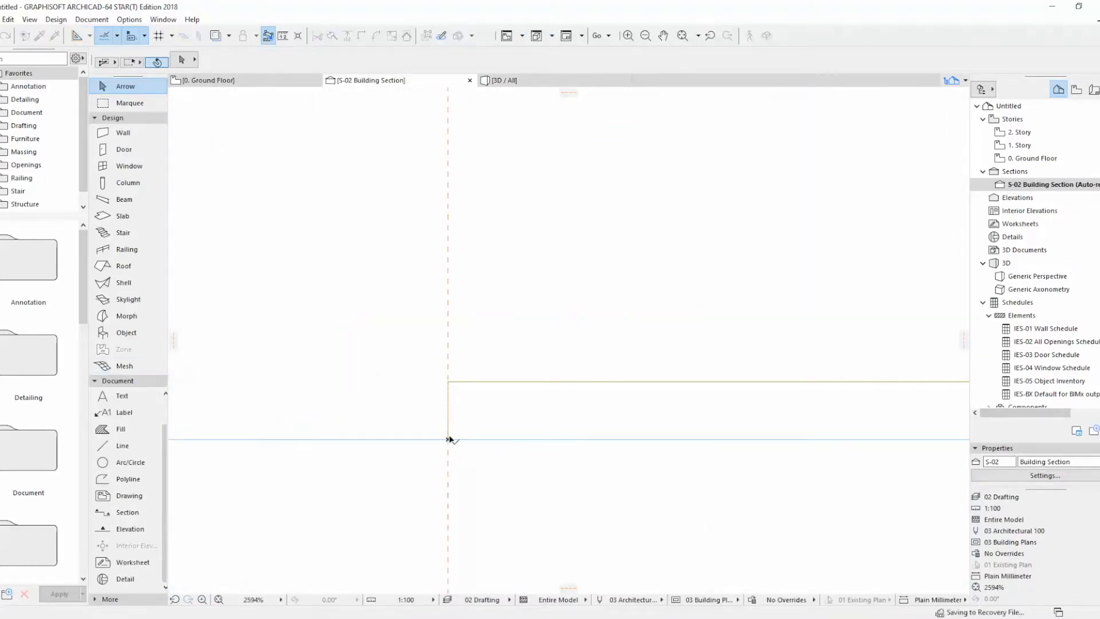
scroll(515, 435, up, 2)
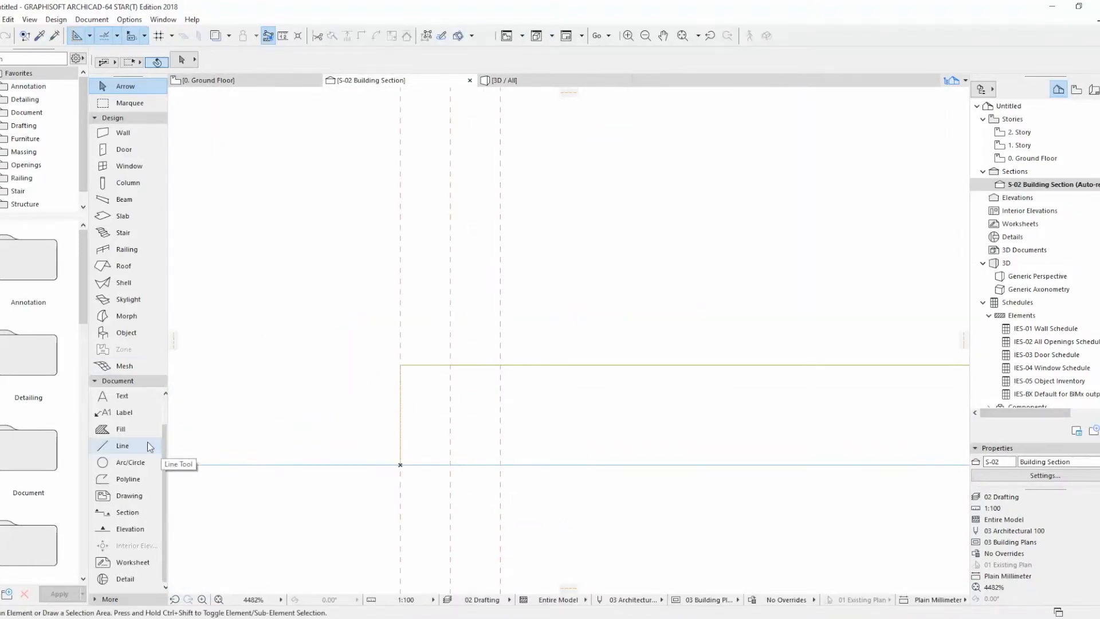
click(122, 446)
click(400, 365)
click(500, 465)
key(Escape)
Step: Draw a polyline from the rectangle's upper left corner to the midpoint of its right edge and back to the lower left corner
click(122, 445)
click(400, 365)
click(353, 59)
click(399, 365)
click(499, 414)
double_click(400, 464)
key(Escape)
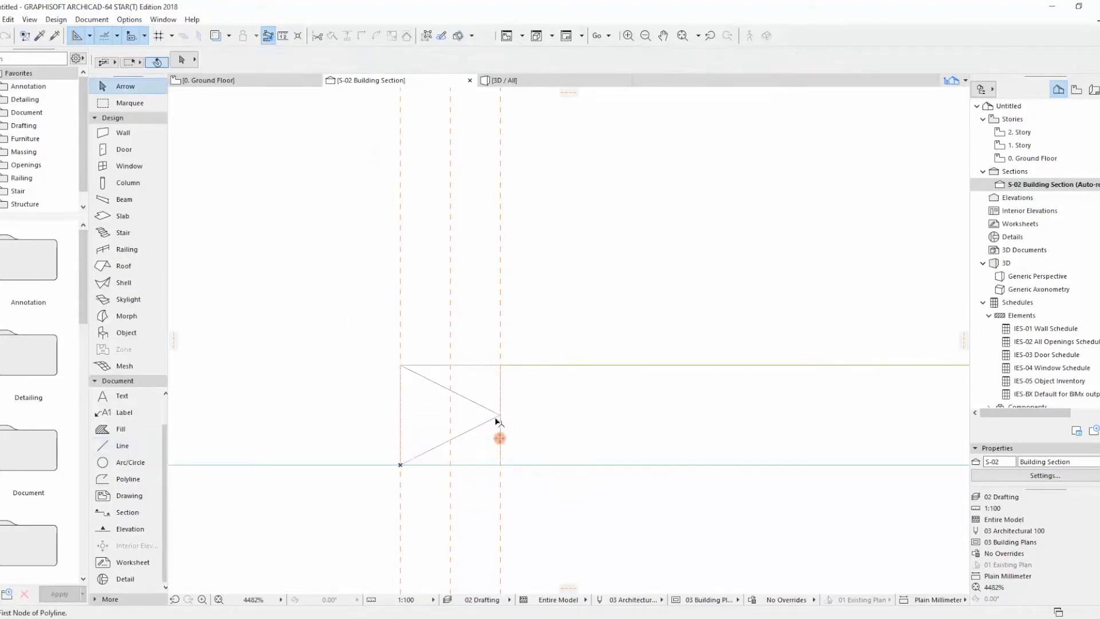
scroll(497, 419, up, 3)
click(465, 394)
key(Escape)
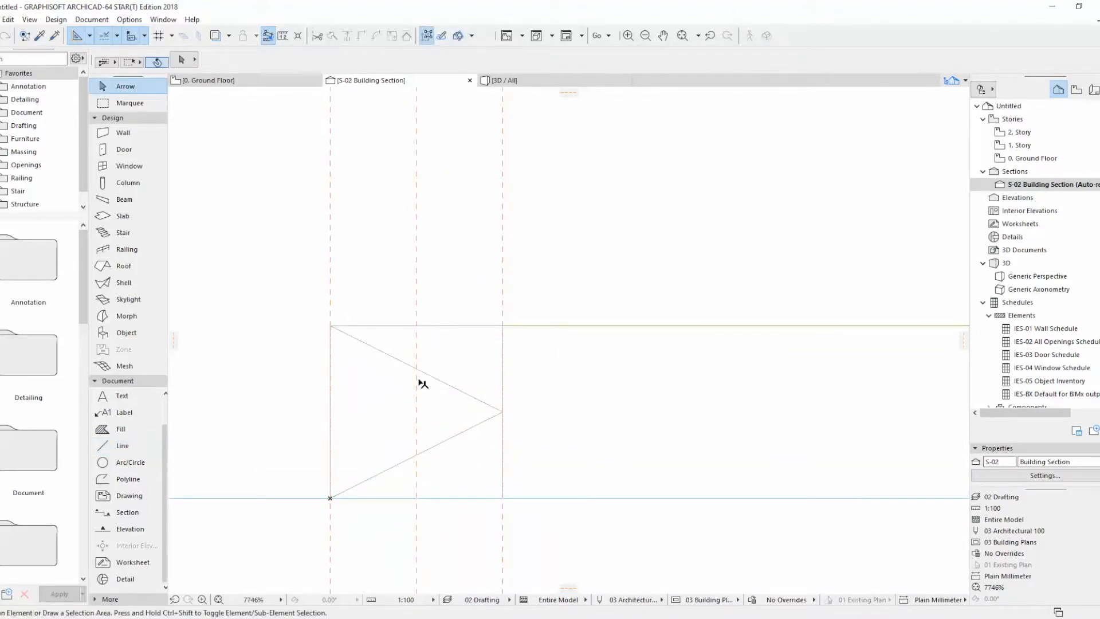
Step: Reshape the sloping lines into a symmetric tapered outline ending at the quarter points of the rectangle's right edge
click(418, 372)
click(418, 372)
click(471, 428)
click(417, 455)
click(502, 455)
middle_drag(500, 390, 541, 395)
Step: Move the four tapered outline lines horizontally about 118 mm, clear of the rail
key(Escape)
click(543, 373)
key(ctrl+d)
click(543, 373)
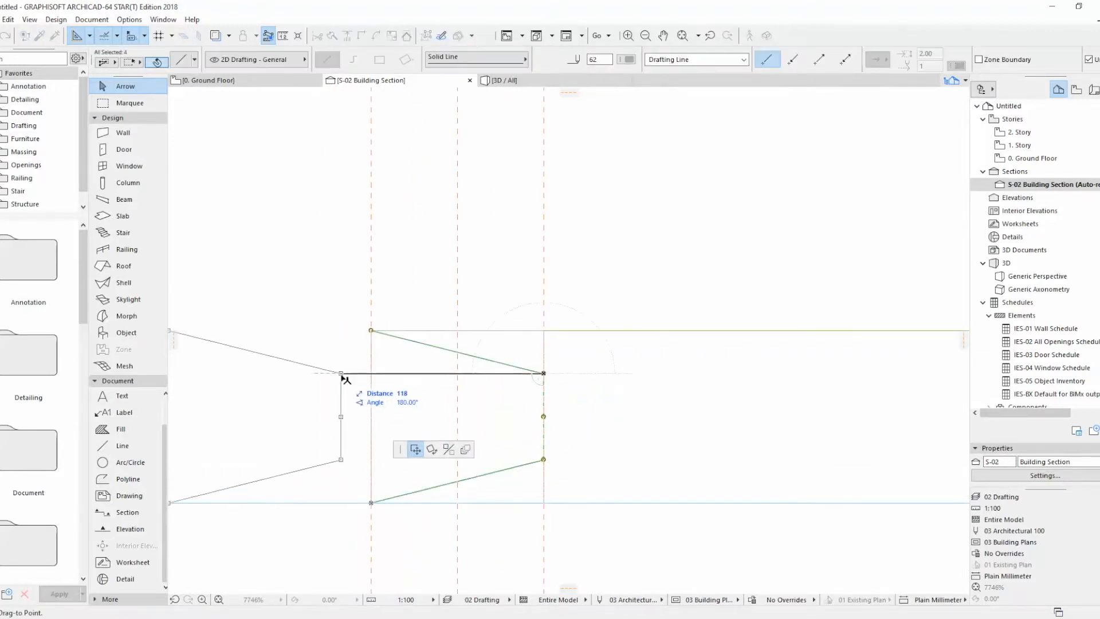
click(344, 375)
scroll(343, 376, down, 2)
middle_drag(344, 375, 454, 381)
Step: Close the tapered outline with a vertical line and create a morph face from it
click(122, 448)
click(335, 350)
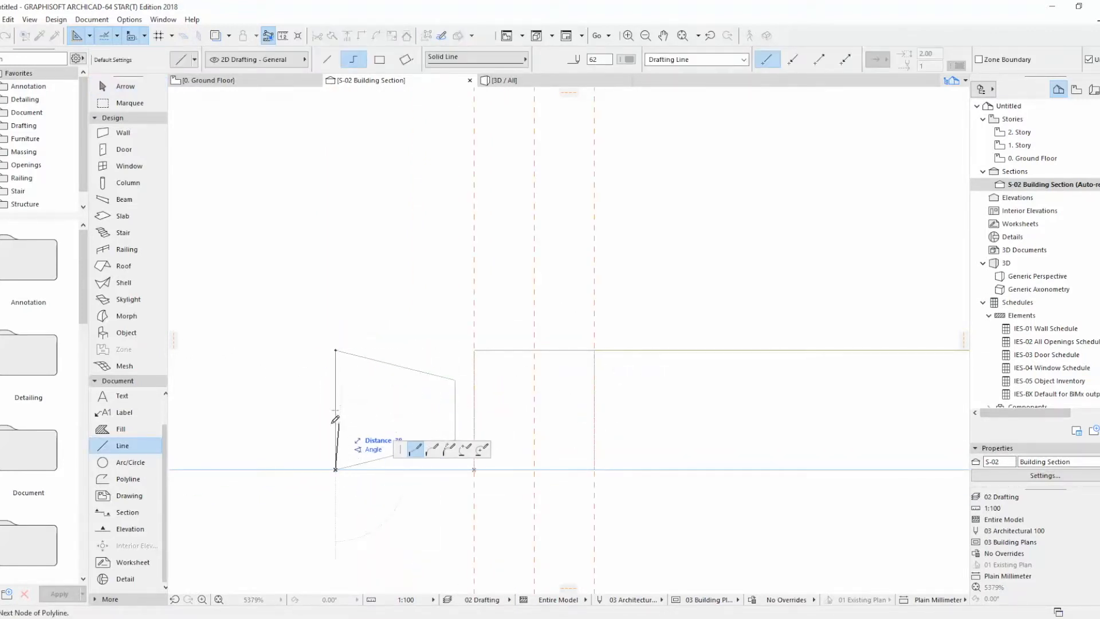
click(335, 469)
click(126, 316)
click(377, 411)
click(125, 86)
click(426, 416)
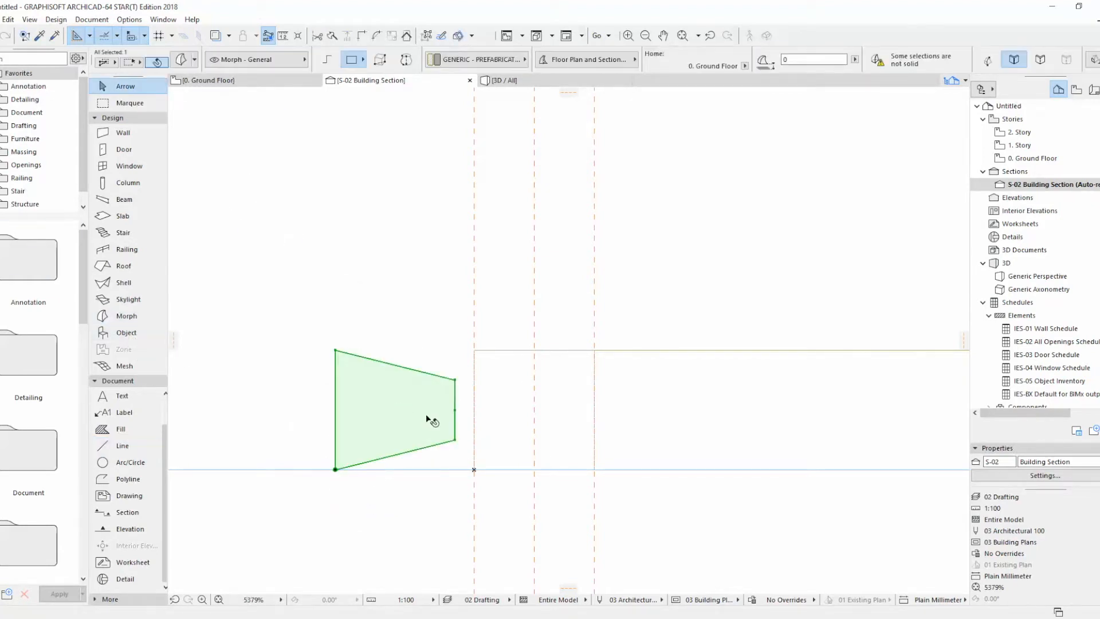
Step: In the 3D view, extrude the tapered morph face into a full-length leg
click(504, 85)
click(256, 398)
scroll(354, 352, down, 4)
click(392, 283)
Step: On the ground floor plan, move the tapered leg so its upper outer corner meets the rail's lower left corner
click(209, 80)
scroll(476, 237, down, 4)
scroll(452, 153, up, 4)
click(425, 156)
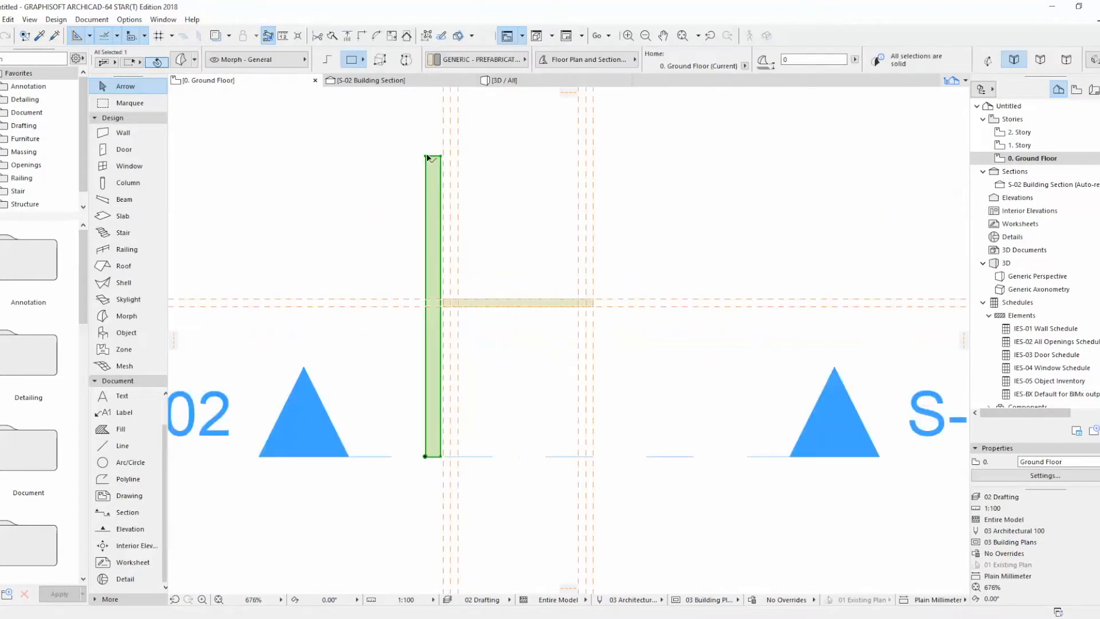
click(425, 156)
scroll(446, 310, up, 3)
click(437, 301)
scroll(428, 288, down, 3)
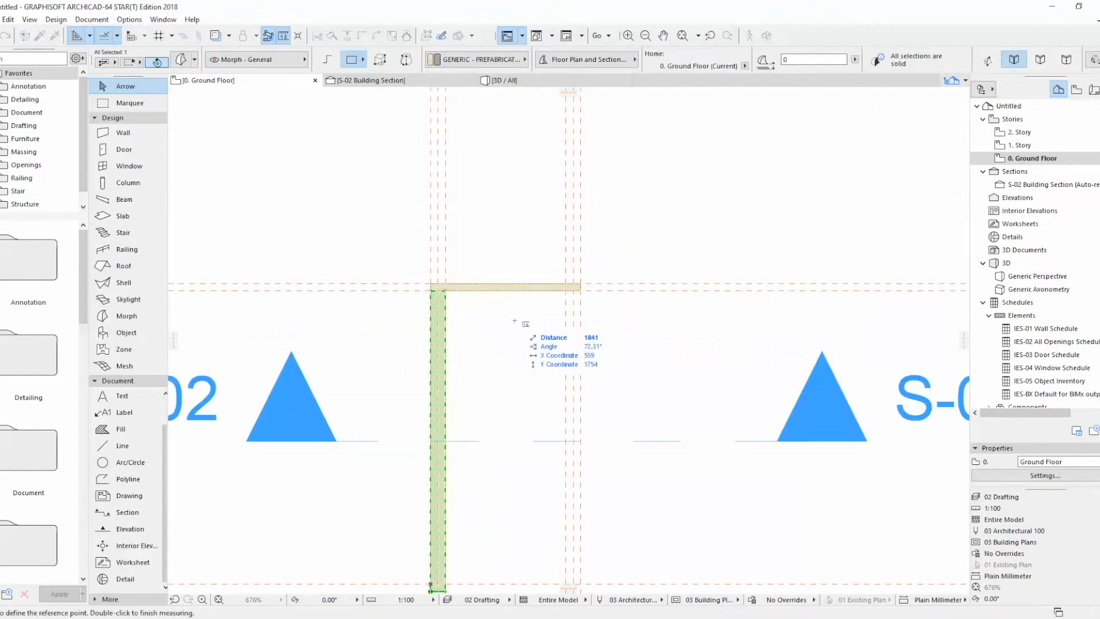
Step: Mirror a copy of the tapered leg about the rail's vertical centre axis so there is one leg at each end
scroll(490, 313, down, 2)
scroll(496, 298, up, 4)
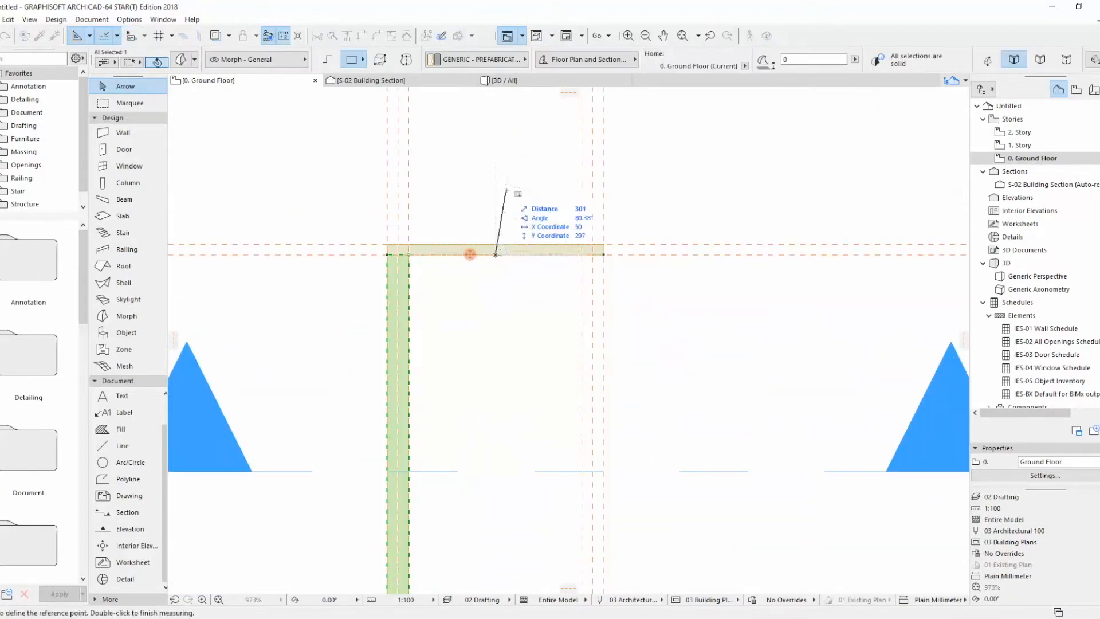
scroll(495, 269, down, 2)
key(Escape)
key(ctrl+m)
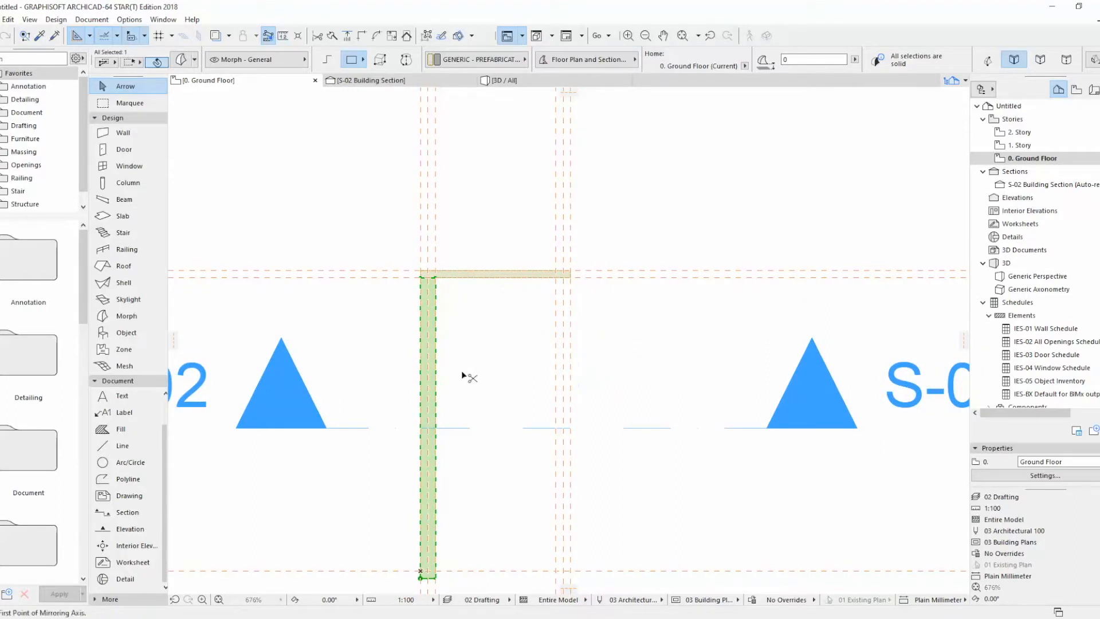
scroll(497, 328, down, 2)
click(496, 292)
click(496, 334)
scroll(545, 298, up, 3)
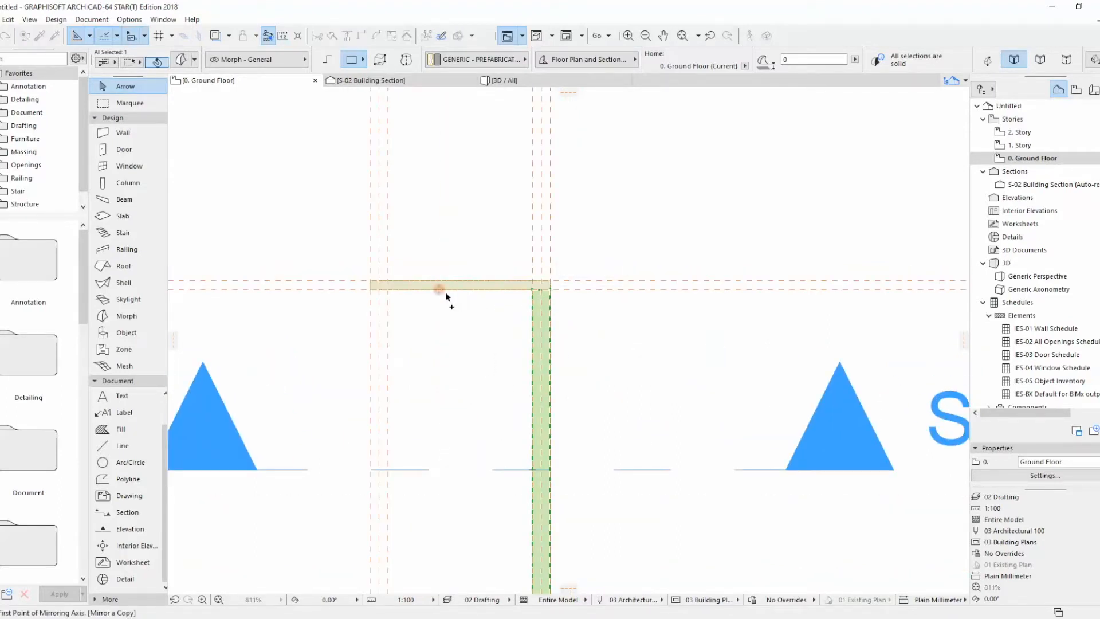
click(459, 315)
key(Escape)
Step: Delete the S-02 building section from the ground floor plan
click(541, 82)
middle_drag(658, 293, 610, 204)
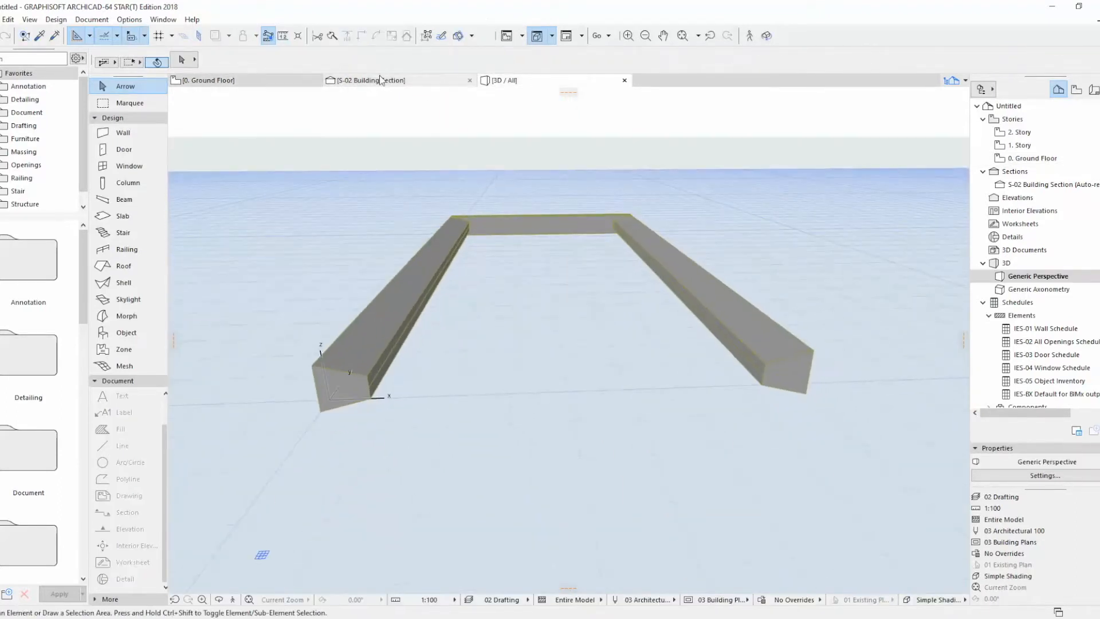
click(252, 82)
scroll(553, 207, down, 2)
right_click(754, 350)
click(783, 189)
click(457, 230)
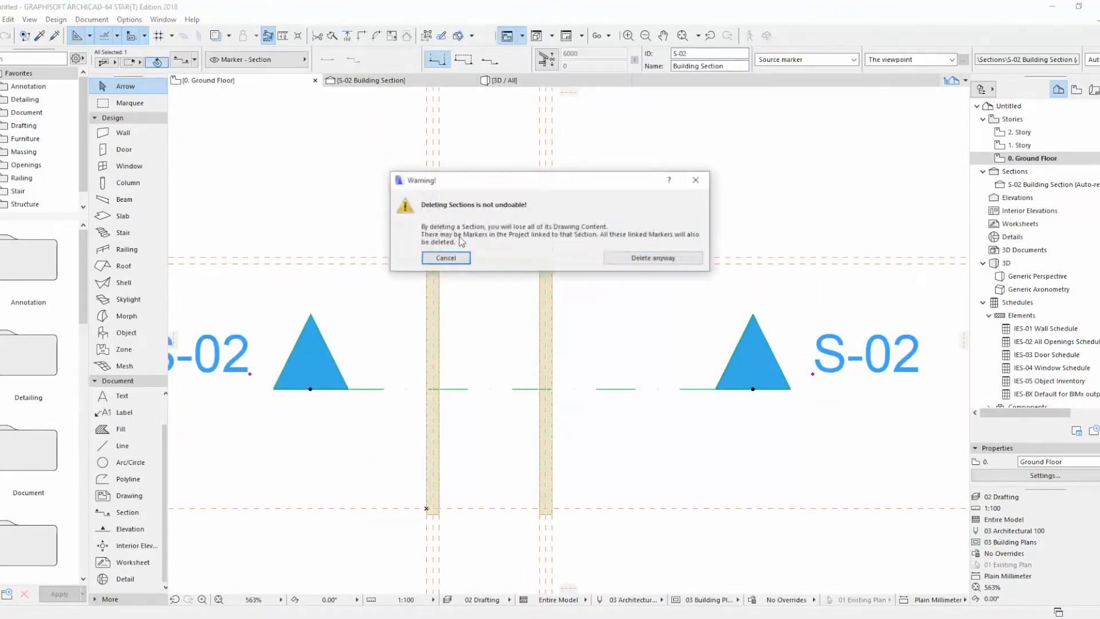
click(457, 256)
Step: Move all three frame morphs up so the legs' lower ends sit on the base guide line
middle_drag(584, 494, 582, 454)
key(ctrl+a)
scroll(422, 238, up, 3)
scroll(439, 510, up, 3)
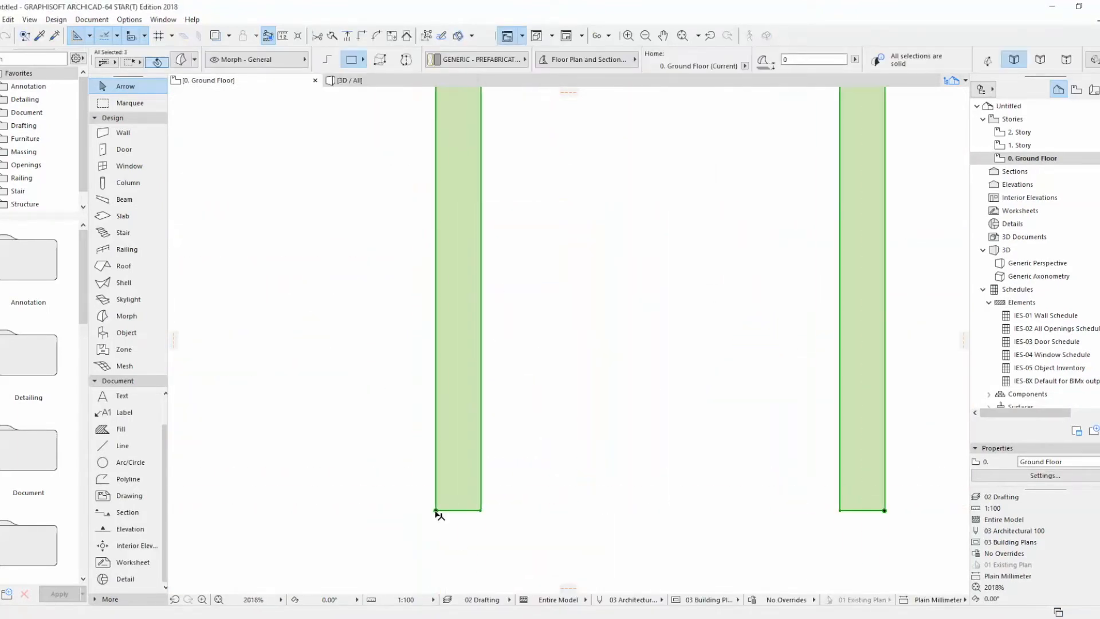
scroll(437, 513, down, 4)
key(Escape)
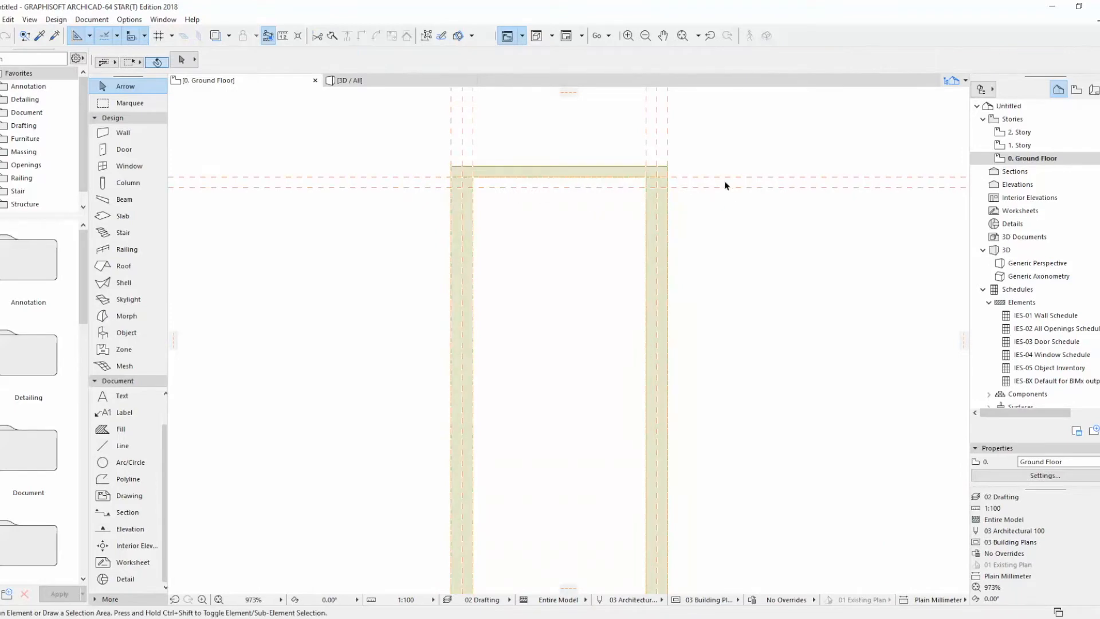
Step: Draw a circle centred between the legs on crossing mid-height guide lines, with its radius reaching the legs' inner edges
scroll(446, 176, down, 1)
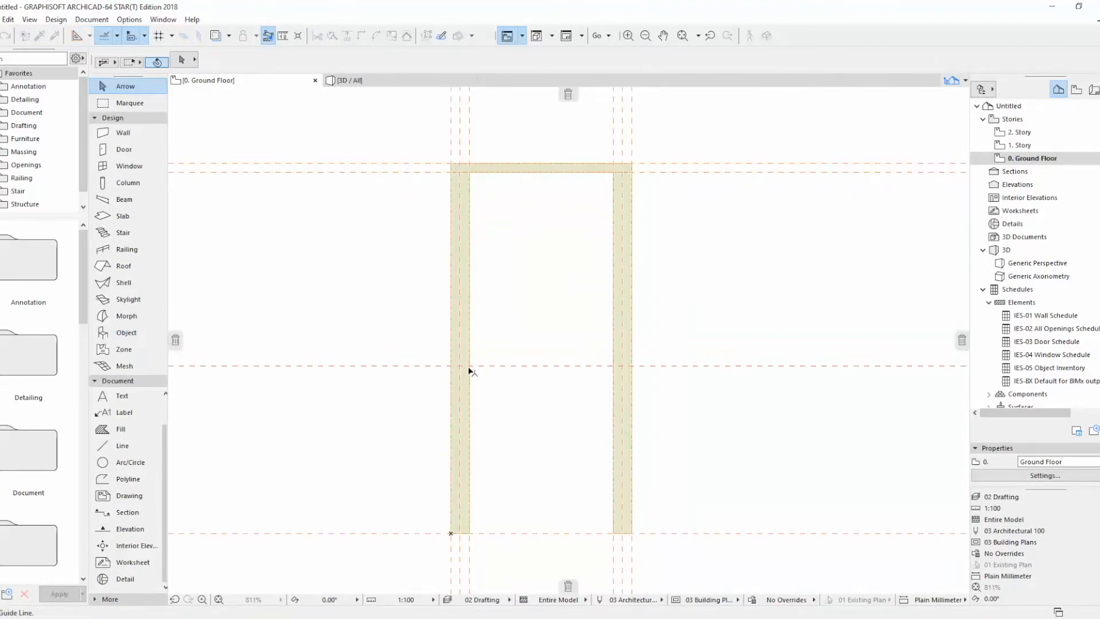
click(130, 462)
key(Escape)
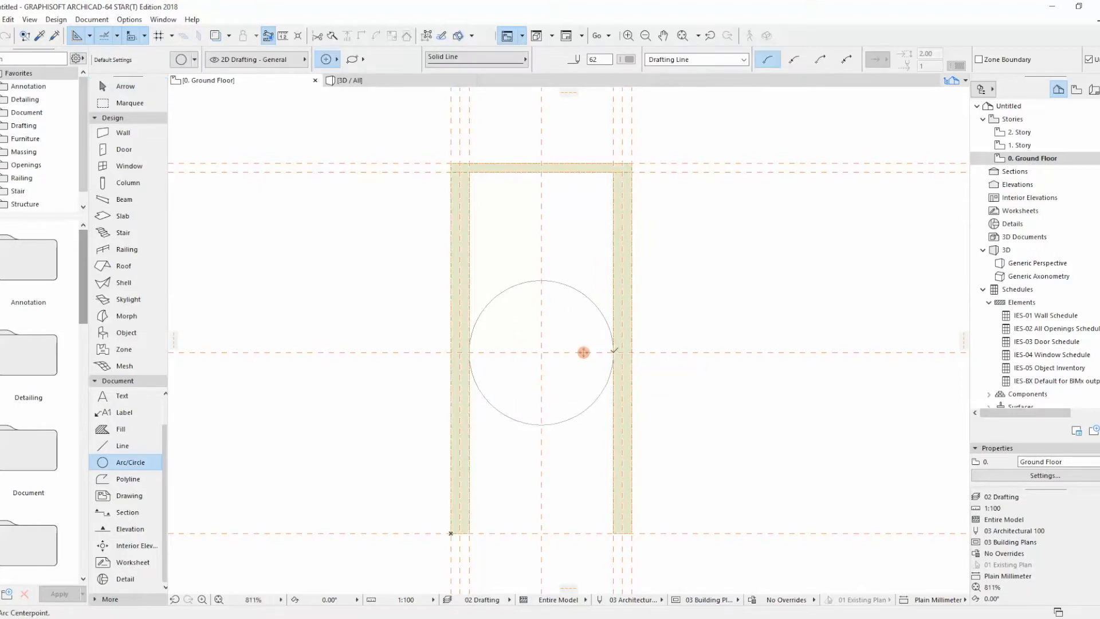
key(Escape)
click(541, 424)
click(541, 424)
click(663, 498)
click(470, 352)
key(ctrl+z)
Step: Reduce the circle to its upper half arc and move the arc up the centre guide line toward the top rail
click(542, 424)
click(660, 497)
click(613, 351)
click(542, 424)
click(469, 352)
click(542, 281)
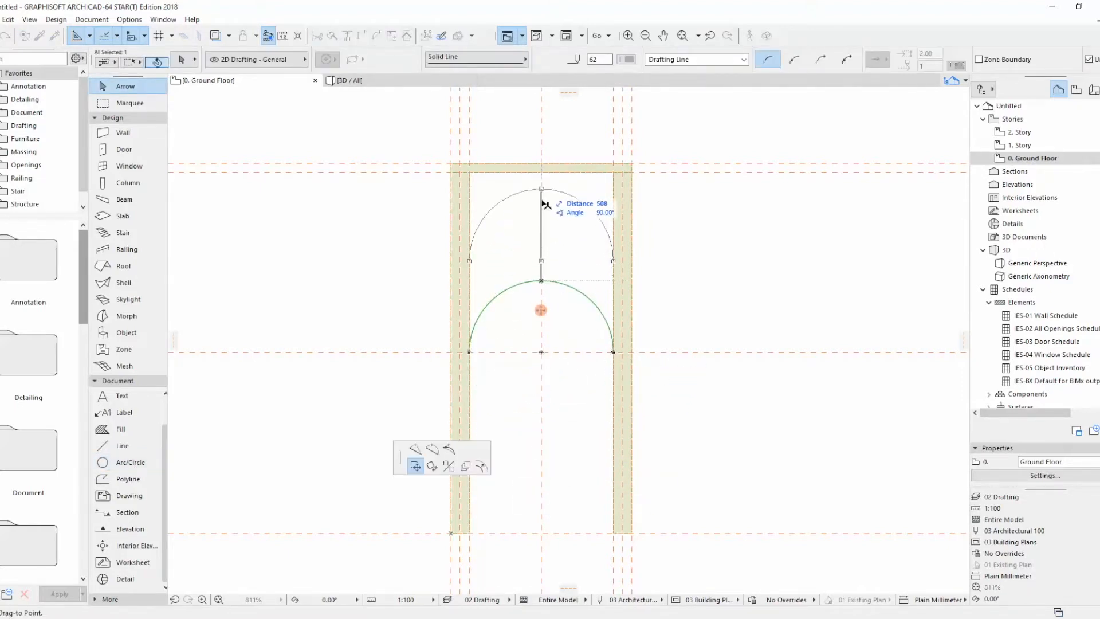
click(542, 229)
Step: Create a morph face filling the area between the arc, the top rail and the two legs
scroll(631, 144, up, 3)
click(126, 316)
right_click(498, 143)
key(Escape)
click(126, 315)
click(518, 211)
key(Escape)
click(579, 238)
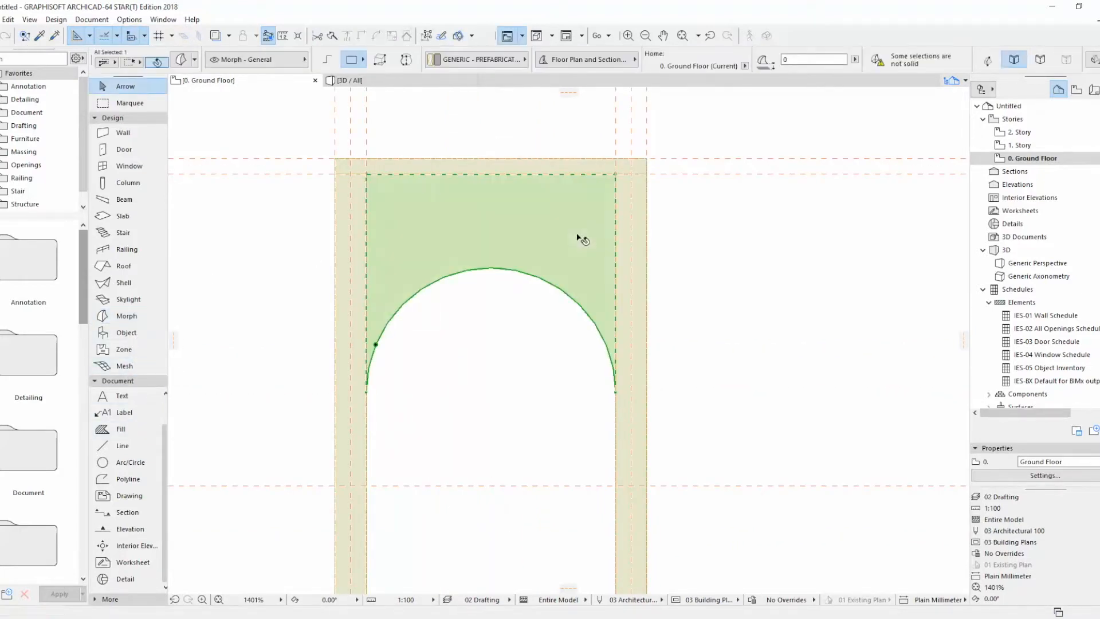
Step: In the 3D view, extrude the arch face into a panel 50 mm thick
key(Escape)
key(F3)
shift+middle_drag(538, 235, 567, 339)
click(488, 334)
click(488, 334)
text(50)
key(Return)
Step: Position the arch panel against the frame by snapping its corner to the leg's tapered inner face
scroll(402, 363, up, 5)
middle_drag(401, 364, 508, 423)
click(517, 324)
click(368, 395)
middle_drag(751, 300, 537, 359)
click(550, 341)
scroll(540, 272, down, 5)
shift+middle_drag(640, 464, 569, 338)
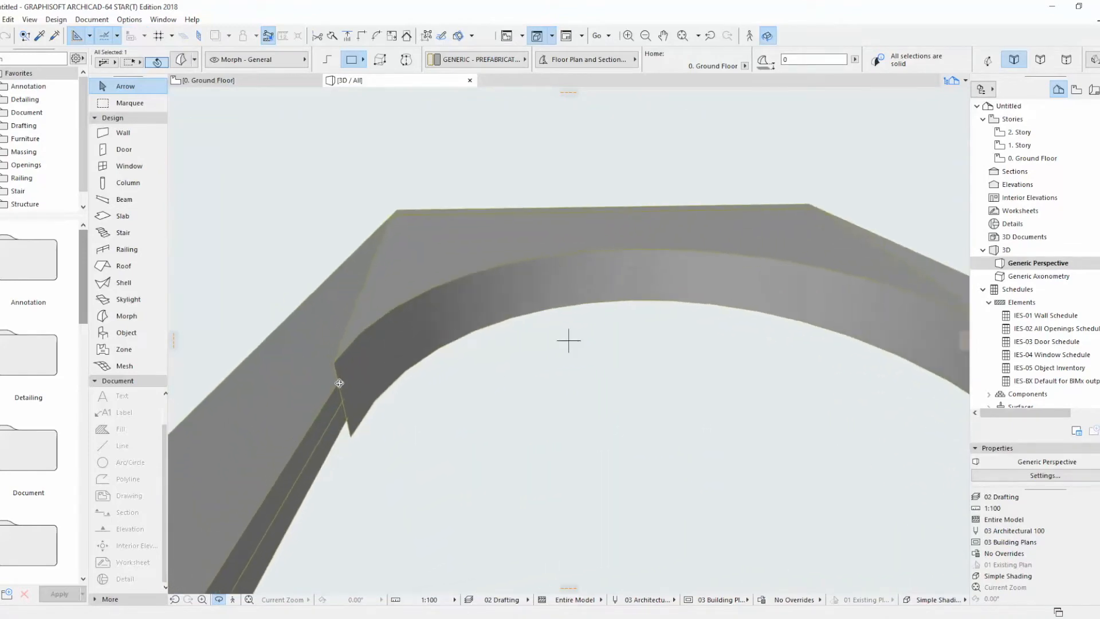
Step: Move the arch panel's end node at the left leg onto the leg's inner edge
click(339, 380)
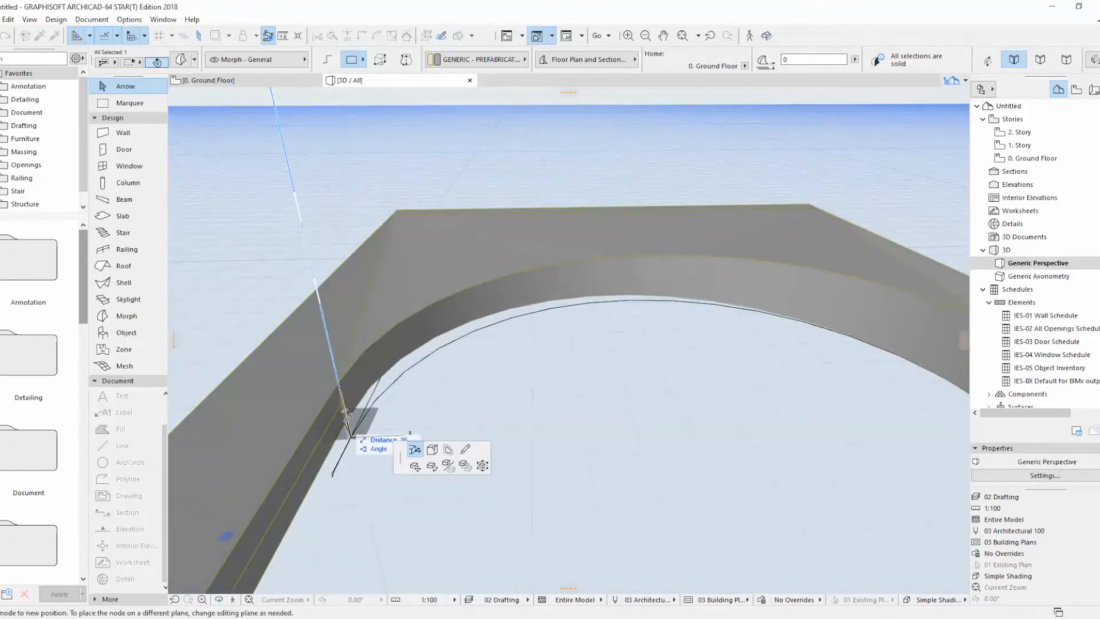
scroll(350, 425, up, 2)
click(348, 423)
scroll(350, 423, down, 5)
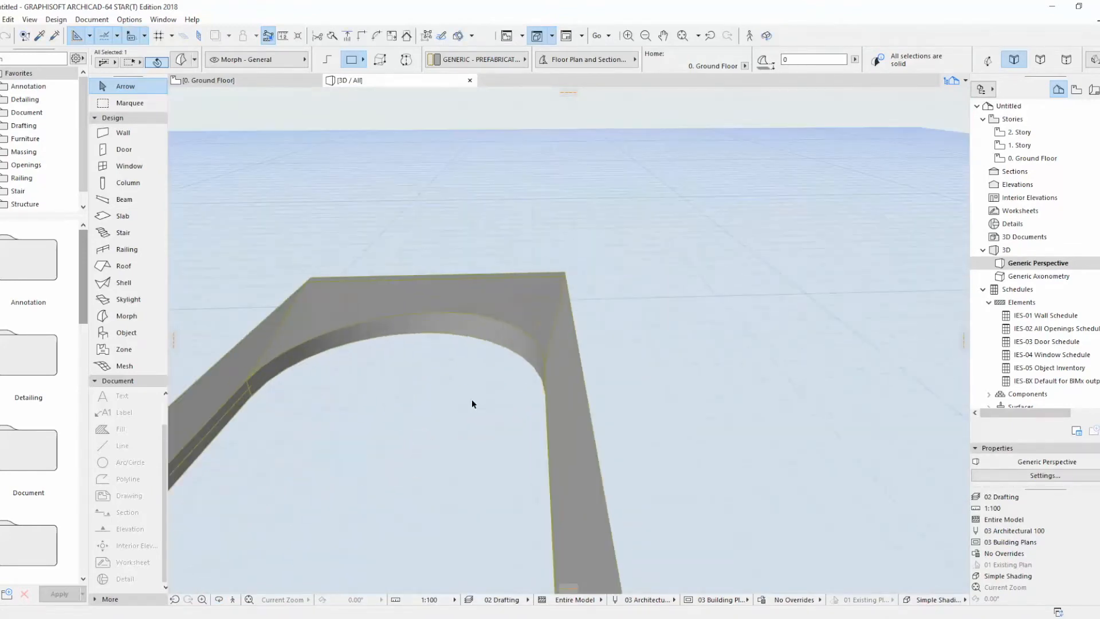
Step: Move the arch panel's end nodes at the right leg onto that leg's inner edges
middle_drag(524, 375, 706, 341)
scroll(706, 341, up, 4)
click(710, 330)
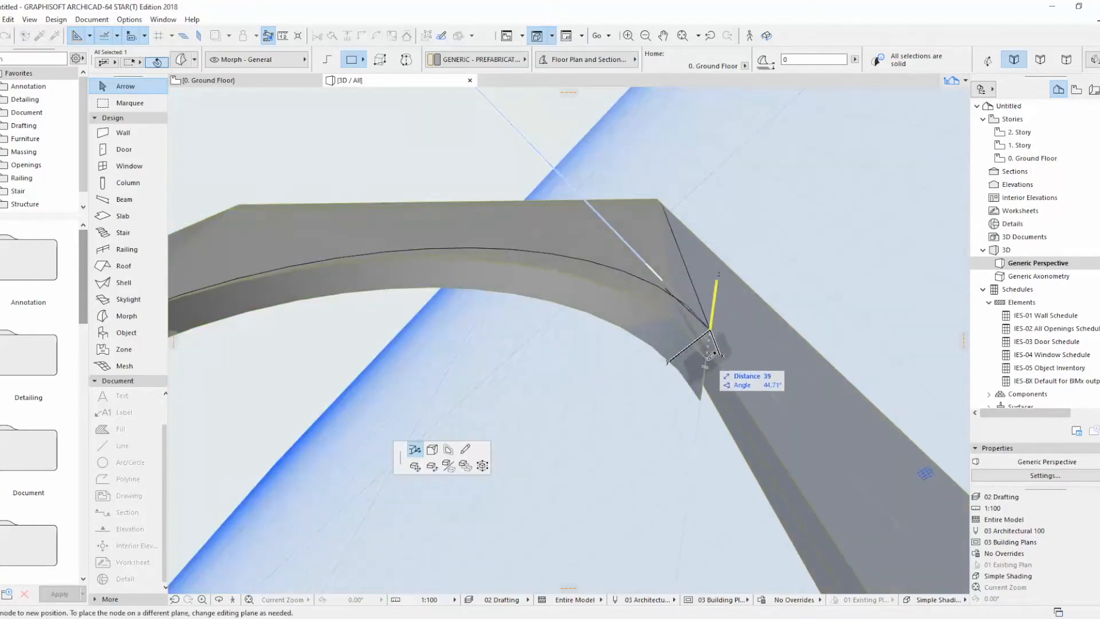
click(712, 354)
click(701, 399)
click(709, 384)
scroll(709, 384, down, 5)
Step: Stretch the arch panel's first underside corner to the joint between the leg and the top rail
middle_drag(709, 383, 504, 366)
scroll(458, 372, up, 5)
middle_drag(417, 368, 515, 444)
click(538, 473)
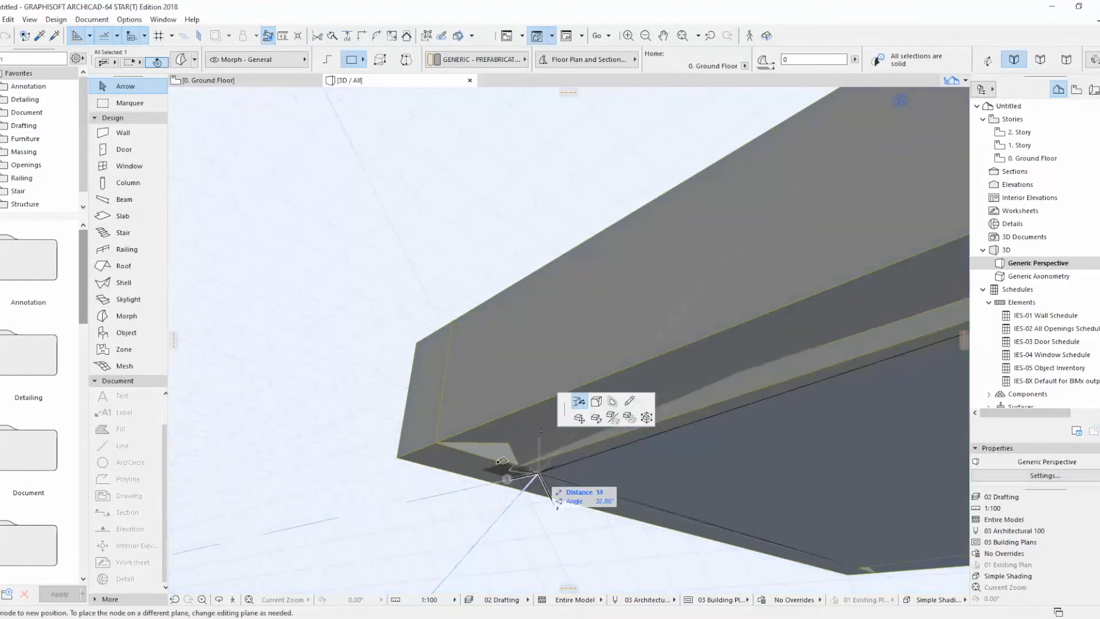
middle_drag(439, 444, 461, 344)
click(671, 350)
scroll(671, 350, down, 5)
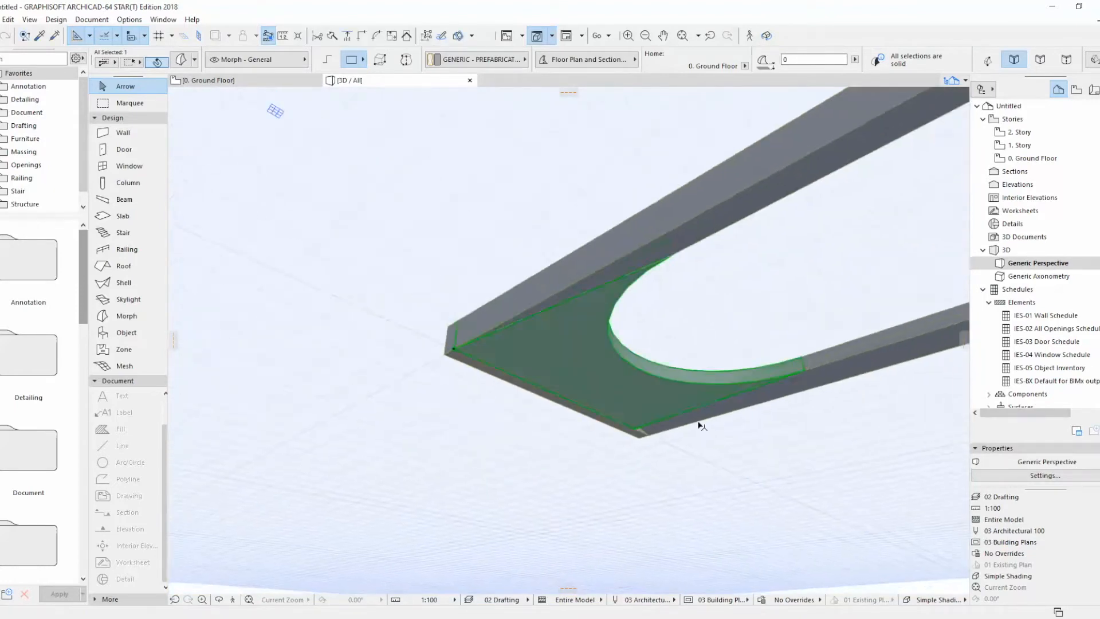
Step: Stretch the arch panel's other underside corner to the joint between the opposite leg and the top rail
scroll(643, 418, up, 4)
middle_drag(643, 417, 523, 353)
click(490, 364)
click(513, 392)
scroll(486, 406, down, 5)
Step: Change the floor plan and section pens of all four morphs, using pen 89 for cut lines and the cover fill
shift+middle_drag(486, 405, 613, 387)
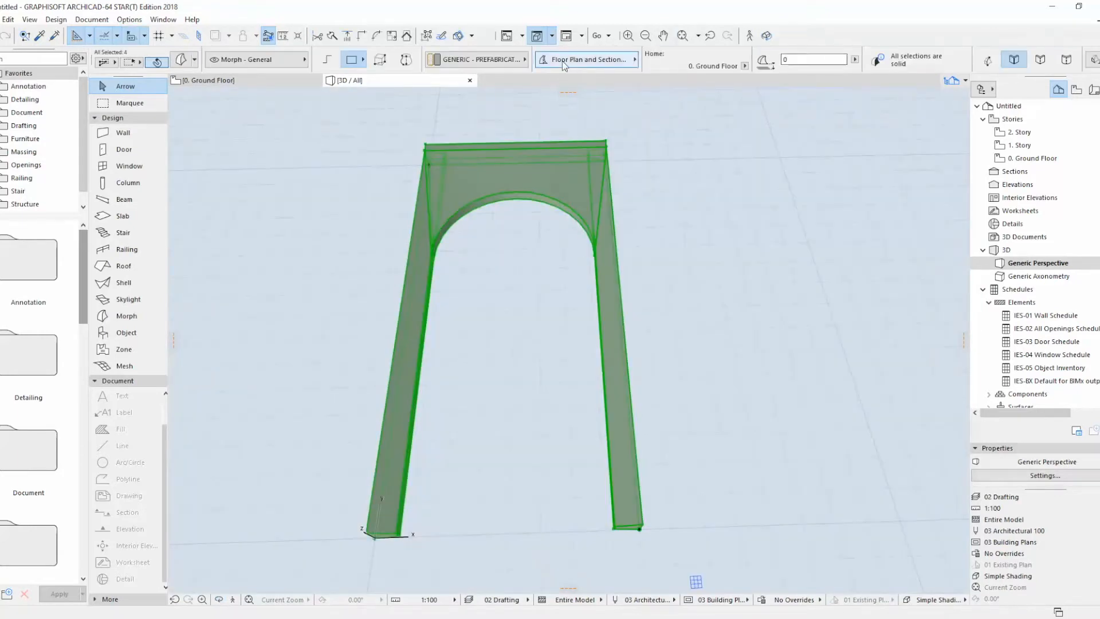
click(595, 59)
click(888, 70)
click(933, 68)
click(834, 130)
click(851, 187)
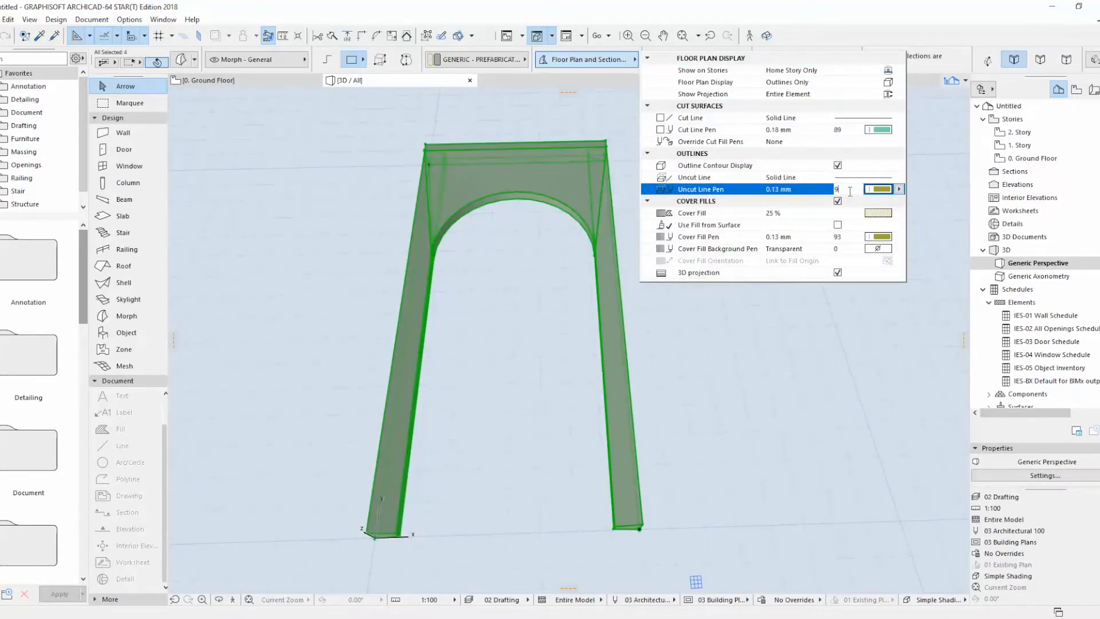
click(839, 236)
text(89)
click(847, 329)
scroll(838, 56, down, 2)
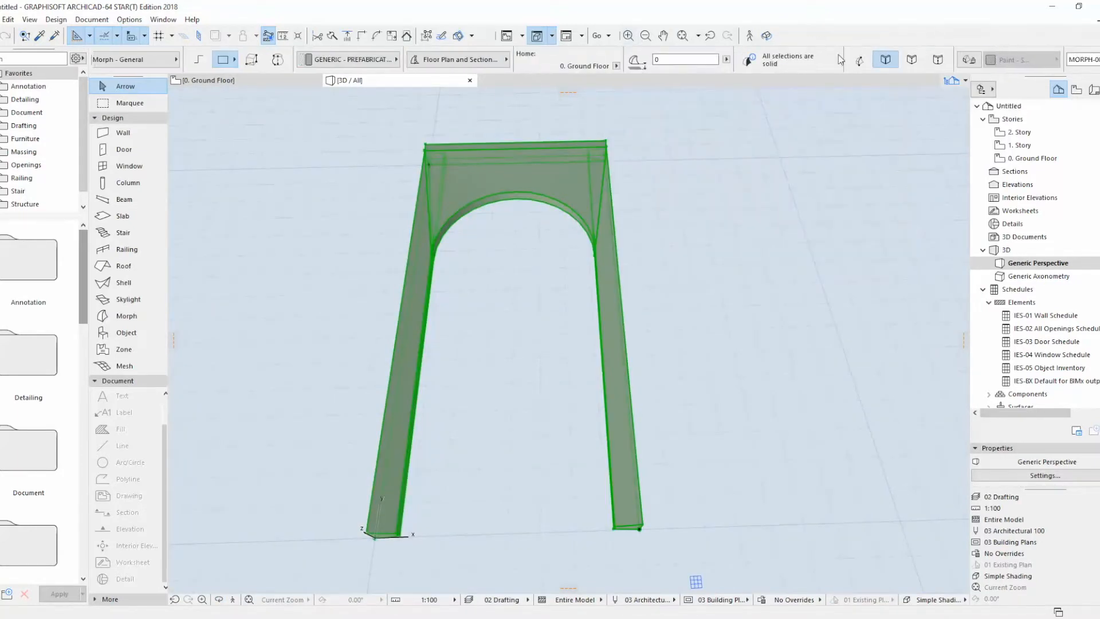
Step: Override the surface of all four frame morphs with Paint - Anthracite
click(969, 59)
click(1020, 60)
click(767, 287)
key(Escape)
shift+middle_drag(567, 181, 567, 209)
click(565, 208)
scroll(642, 60, down, 2)
click(1019, 60)
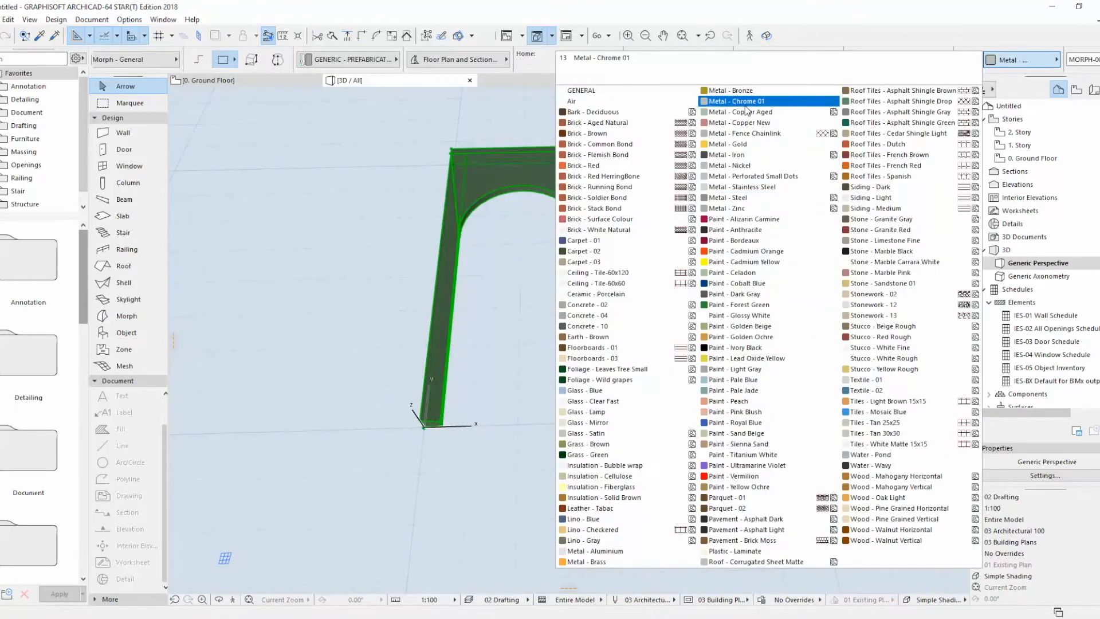
click(733, 348)
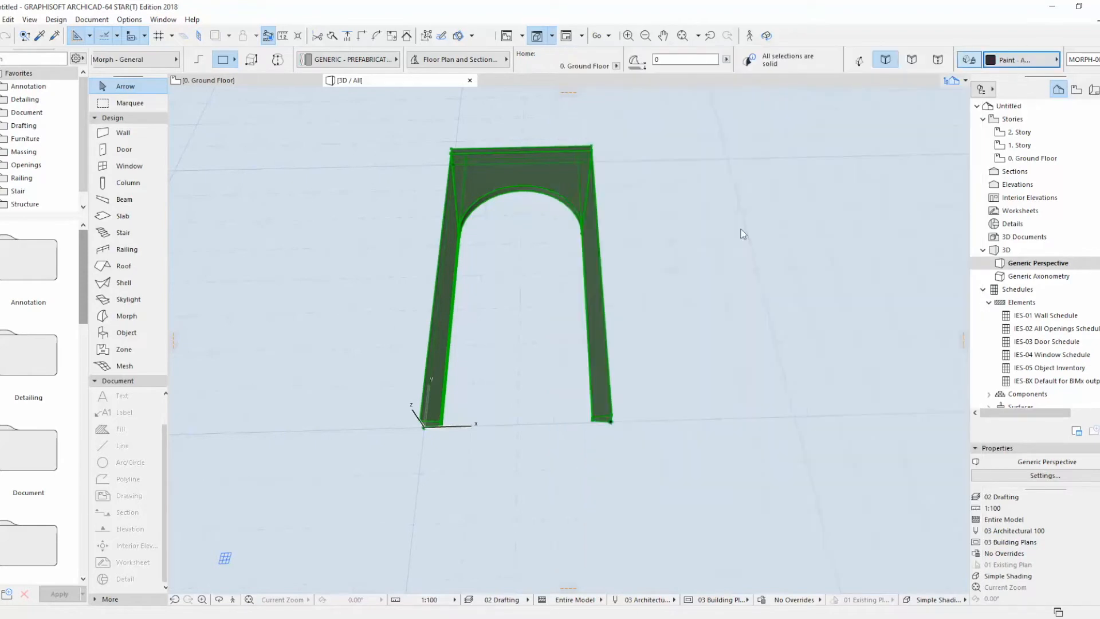
key(Escape)
Step: Return to the ground floor plan and configure the default slab with a thickness of 100 mm and the ID wallhole
key(F2)
scroll(548, 274, down, 4)
scroll(507, 218, up, 1)
scroll(543, 381, down, 2)
scroll(523, 401, up, 1)
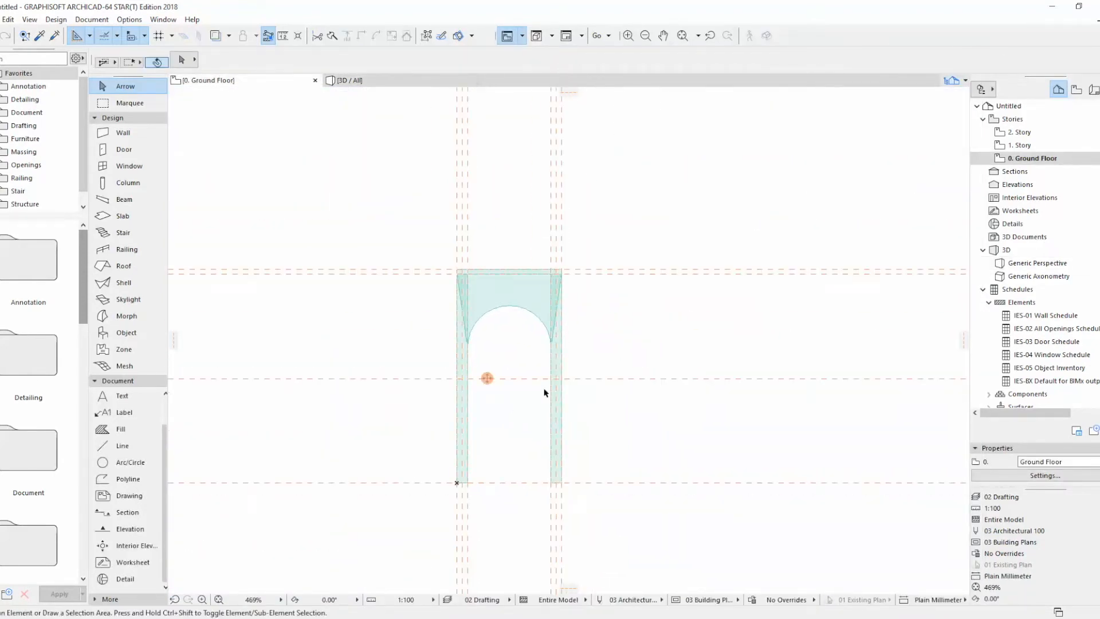
double_click(122, 215)
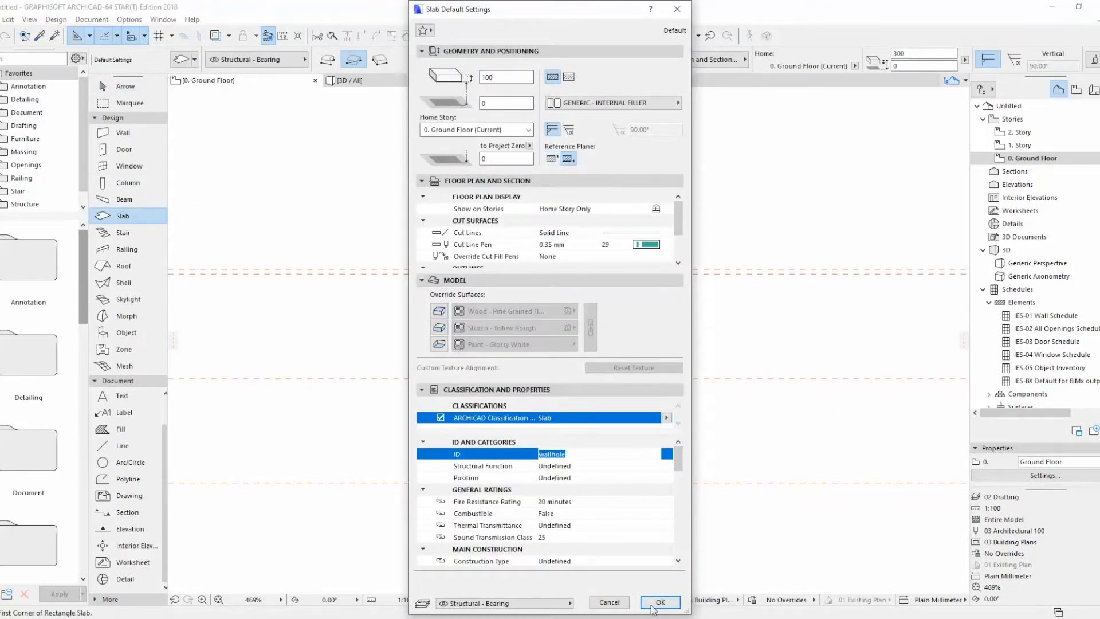
click(659, 601)
Step: Draw a rectangular slab covering the full outline of the arched frame
scroll(488, 284, down, 2)
scroll(538, 262, up, 6)
click(482, 322)
click(465, 451)
click(444, 337)
Step: Inspect the wallhole slab and its display settings together with the arched frame in the 3D view
key(F3)
scroll(510, 220, up, 3)
scroll(507, 218, down, 2)
scroll(596, 60, down, 5)
click(596, 60)
click(588, 94)
click(588, 111)
click(588, 127)
click(731, 94)
click(743, 110)
click(744, 111)
click(731, 94)
click(412, 276)
scroll(599, 270, down, 3)
click(675, 60)
click(737, 220)
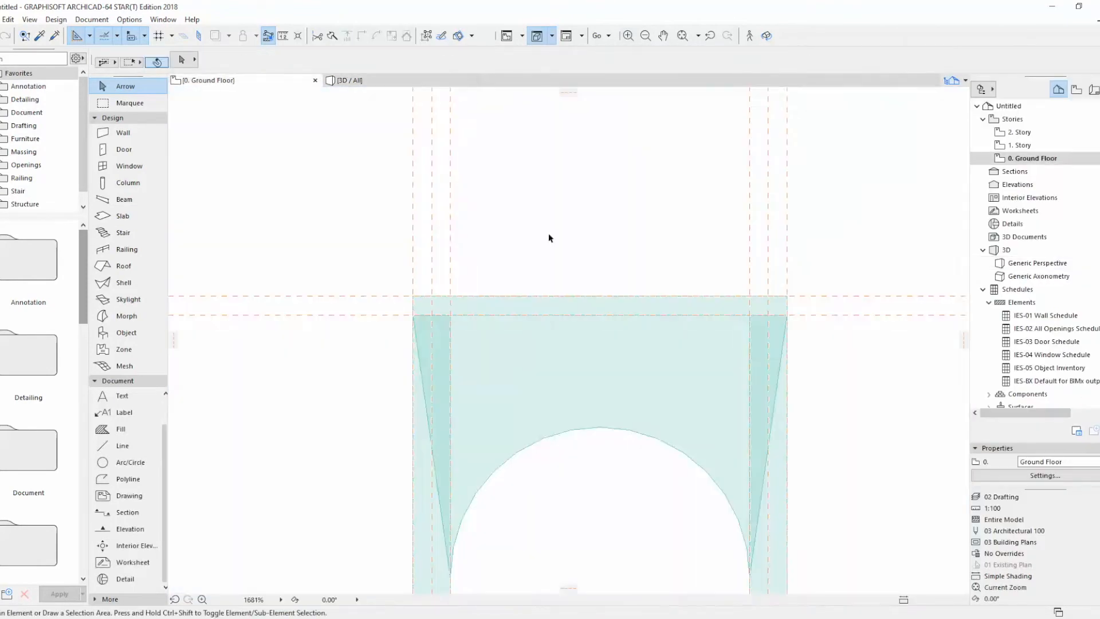
Step: Select the frame morphs and the slab on the floor plan and save them as a door named D1 in the Embedded Library
scroll(547, 238, down, 3)
scroll(481, 378, up, 3)
key(ctrl+a)
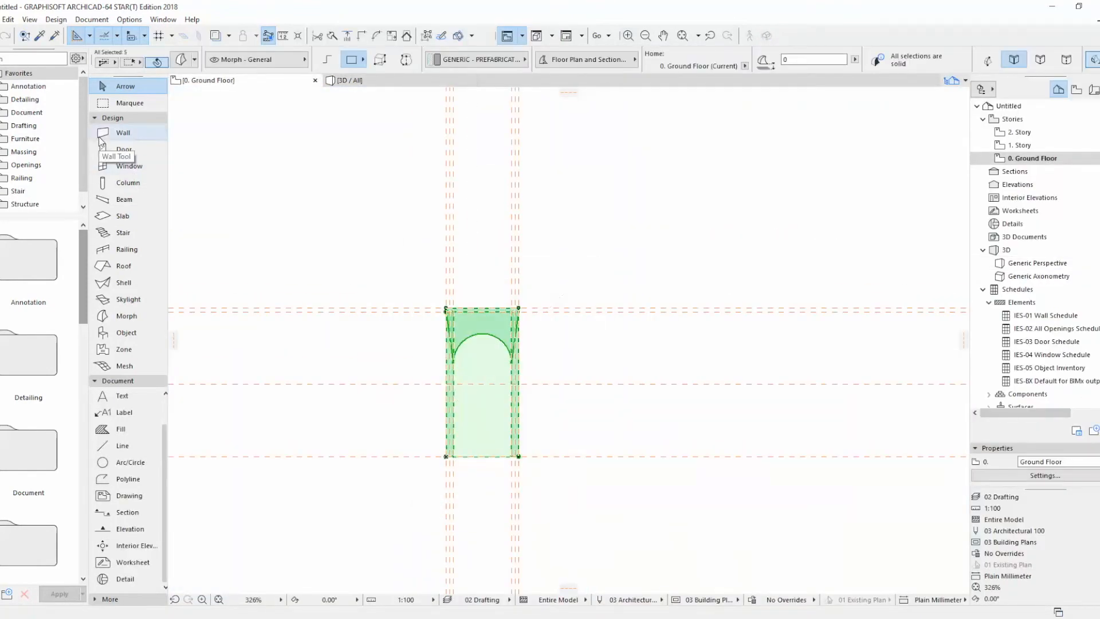
click(1, 19)
mouse_move(63, 158)
mouse_move(209, 252)
click(275, 268)
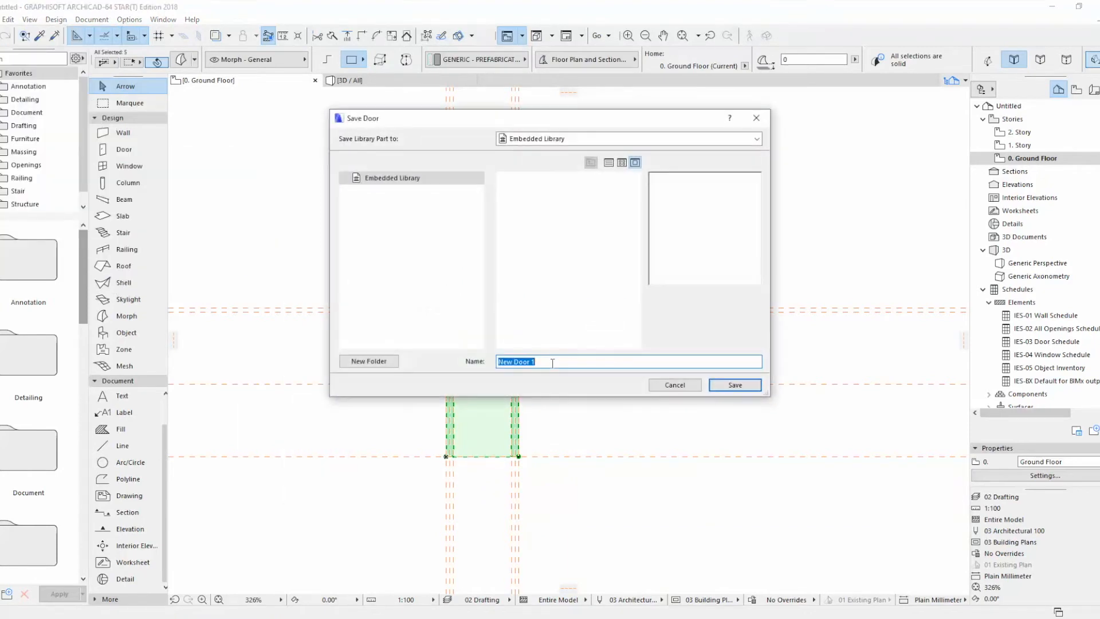
click(735, 386)
scroll(600, 262, down, 2)
click(670, 364)
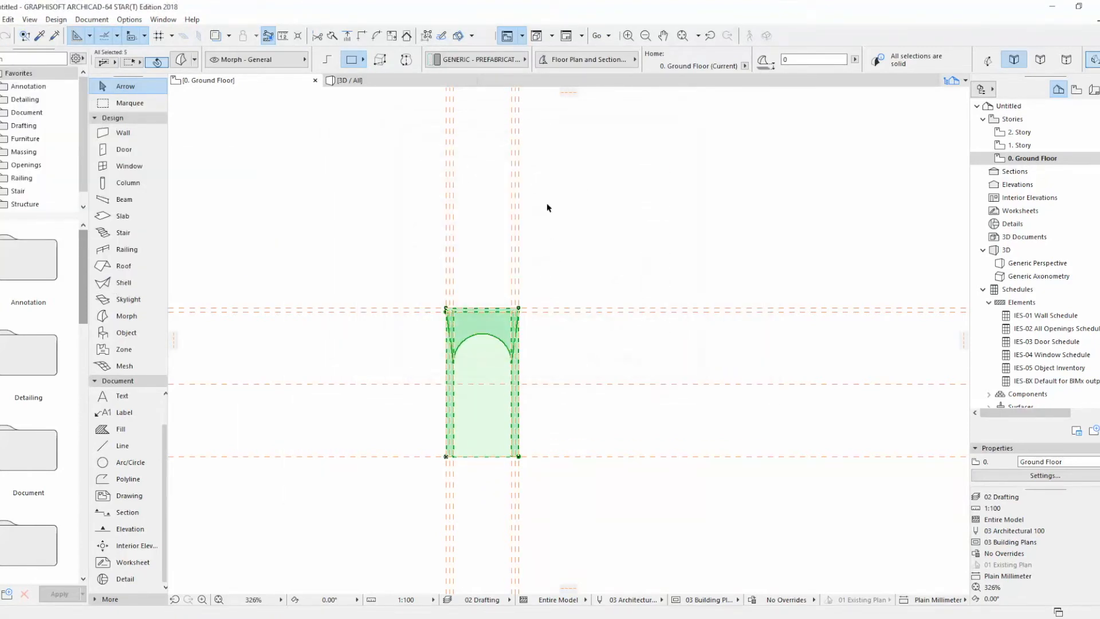
Step: Draw a straight horizontal wall above the arched frame on the floor plan
scroll(470, 377, down, 2)
click(446, 237)
click(2, 20)
click(134, 139)
click(234, 197)
click(754, 179)
Step: Choose D1 as the door type and place one in the new wall
double_click(124, 149)
click(663, 71)
click(767, 574)
scroll(480, 196, up, 3)
click(479, 200)
click(479, 216)
click(125, 86)
Step: Examine the placed door's floor plan symbol within the wall opening
scroll(530, 189, up, 3)
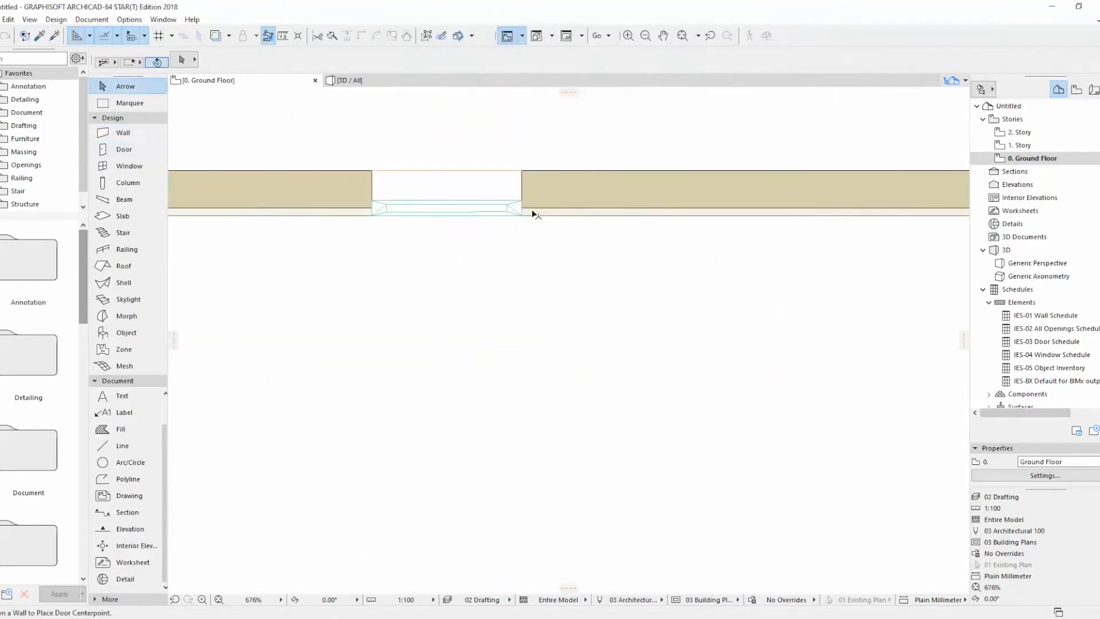
scroll(437, 202, up, 5)
click(437, 202)
scroll(221, 214, up, 1)
click(736, 234)
click(308, 235)
key(Escape)
scroll(624, 212, up, 1)
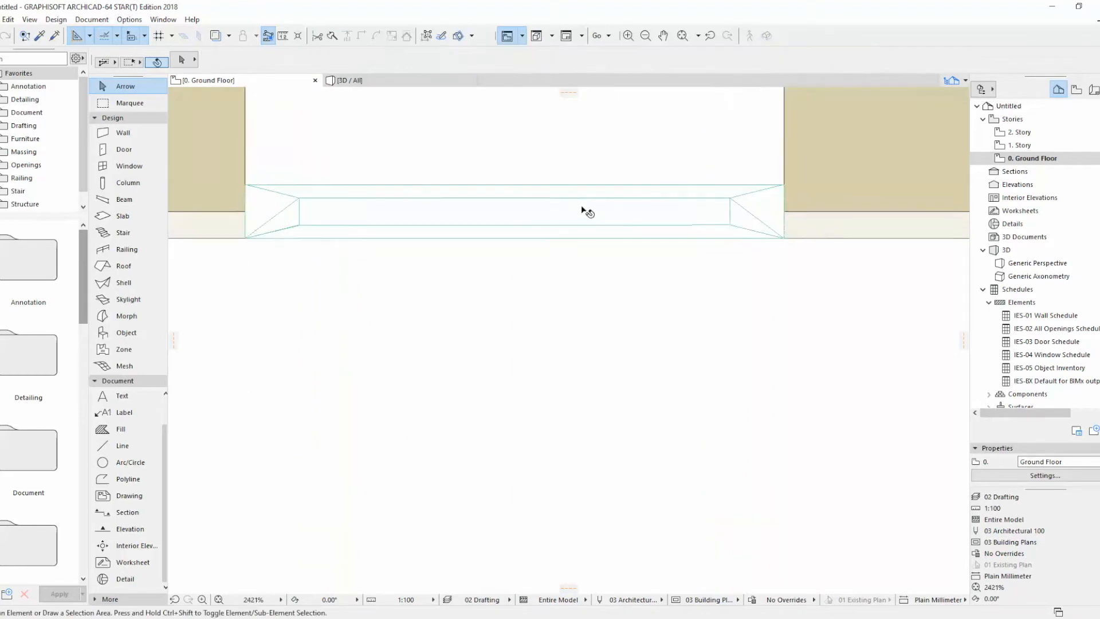
Step: Try to trace the door symbol's outer outline with a rectangle of lines
scroll(178, 198, up, 1)
click(122, 445)
click(379, 59)
scroll(271, 231, up, 3)
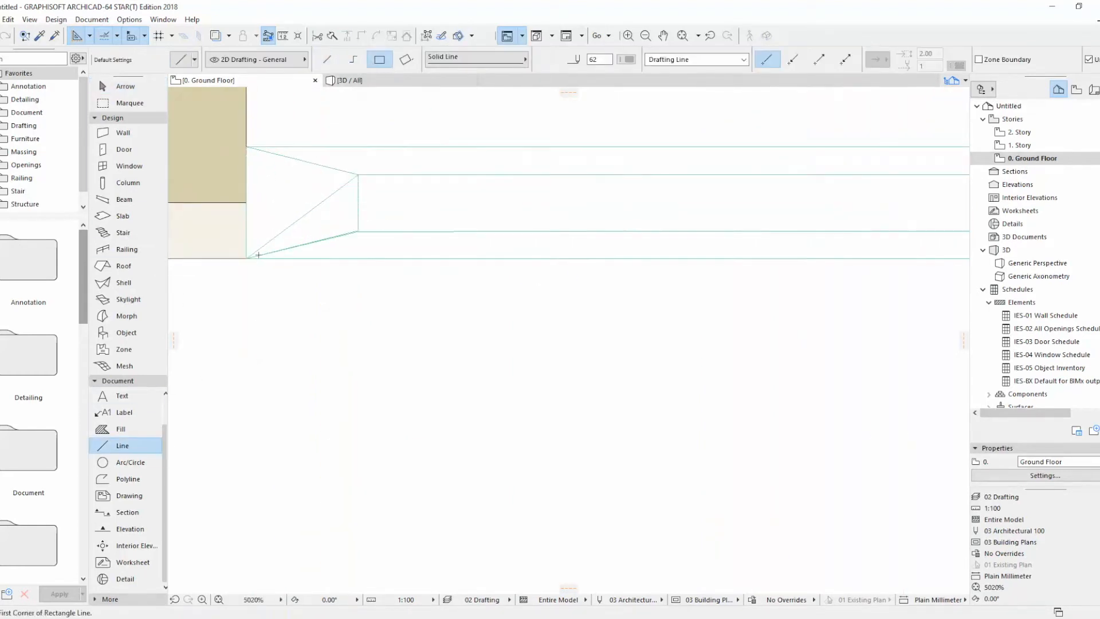
scroll(331, 230, down, 3)
click(928, 181)
scroll(343, 181, up, 4)
key(Escape)
click(314, 189)
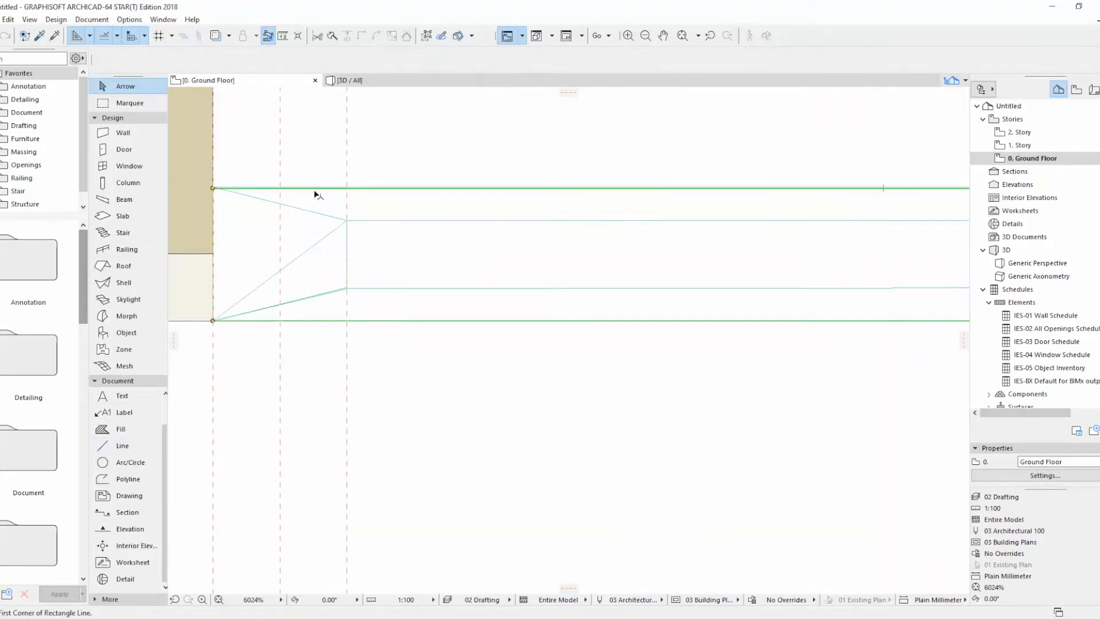
key(Escape)
Step: Try to draw the rectangular outline again from the door symbol's outer corners
click(144, 445)
scroll(212, 319, up, 10)
click(219, 332)
scroll(254, 344, down, 12)
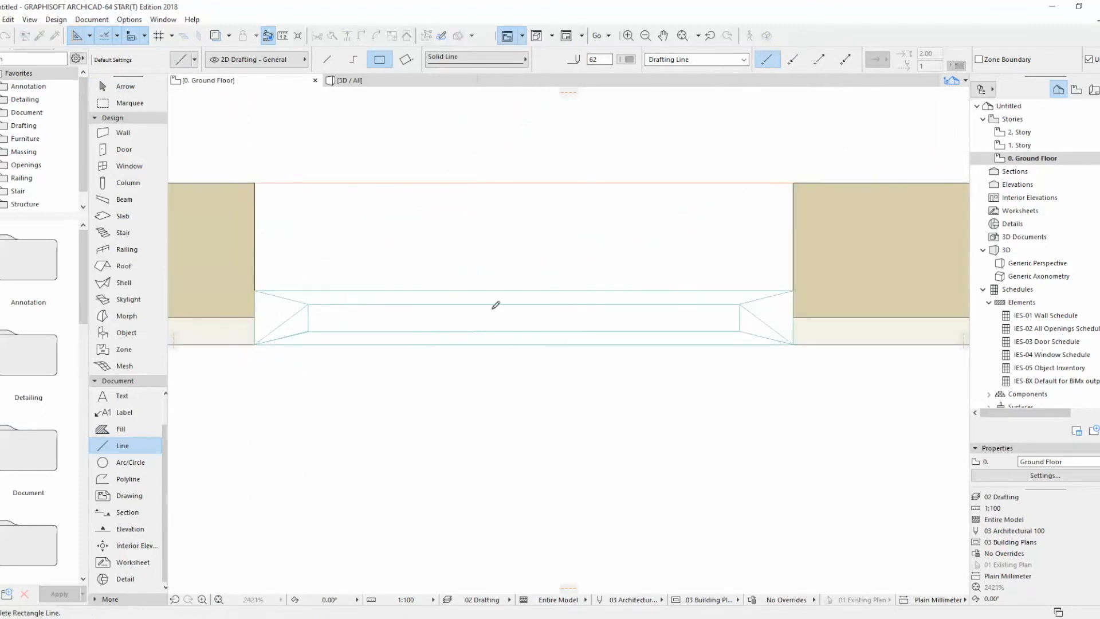
scroll(793, 293, up, 12)
scroll(777, 277, up, 9)
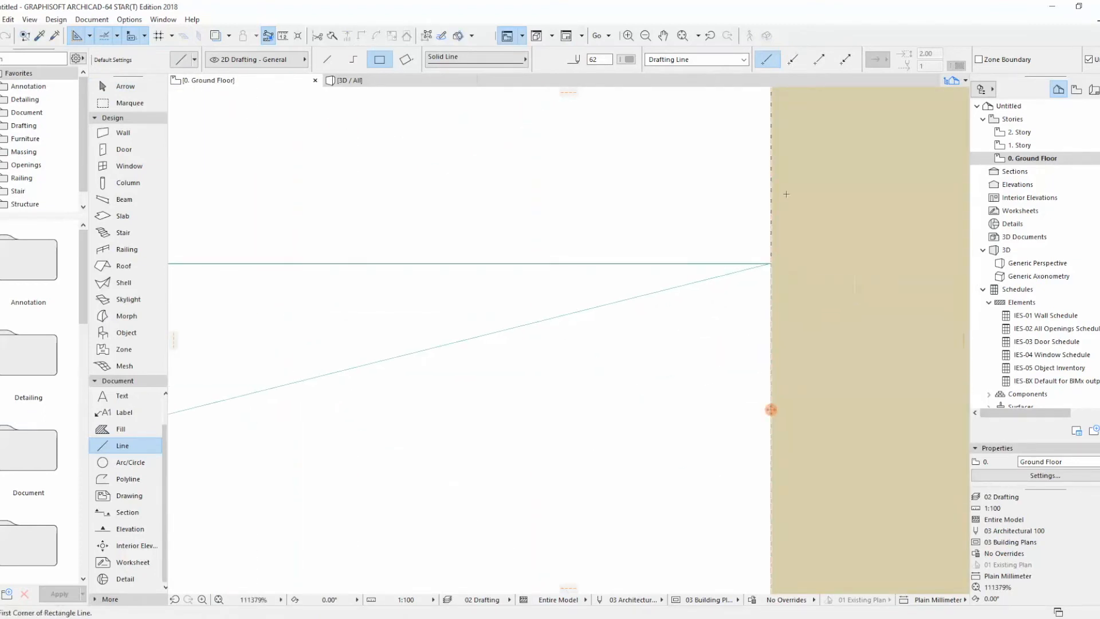
scroll(837, 262, down, 7)
key(Escape)
click(821, 264)
key(Escape)
scroll(789, 263, down, 4)
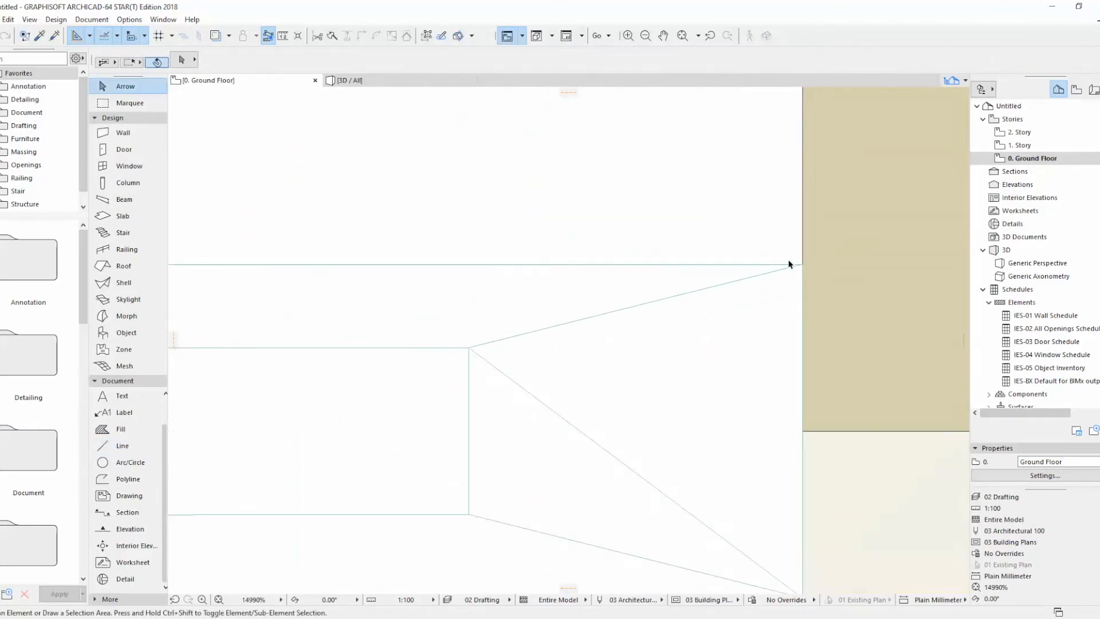
scroll(788, 264, down, 12)
drag(421, 265, 423, 265)
scroll(450, 264, up, 4)
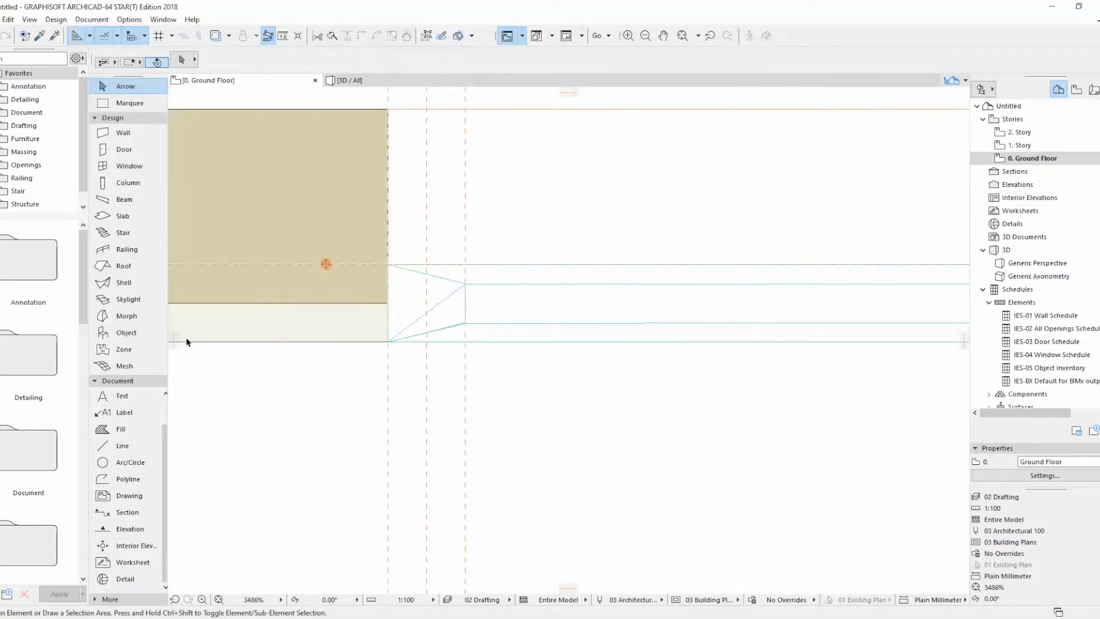
Step: Trace the door symbol's outer outline with a rectangle of drafting lines between its opposite corners
click(127, 446)
click(388, 264)
scroll(488, 314, down, 3)
click(876, 328)
scroll(422, 308, up, 3)
key(Escape)
Step: Trace the tapered leg at one end of the door symbol with chained lines and mirror a copy to the other end
click(357, 63)
click(513, 288)
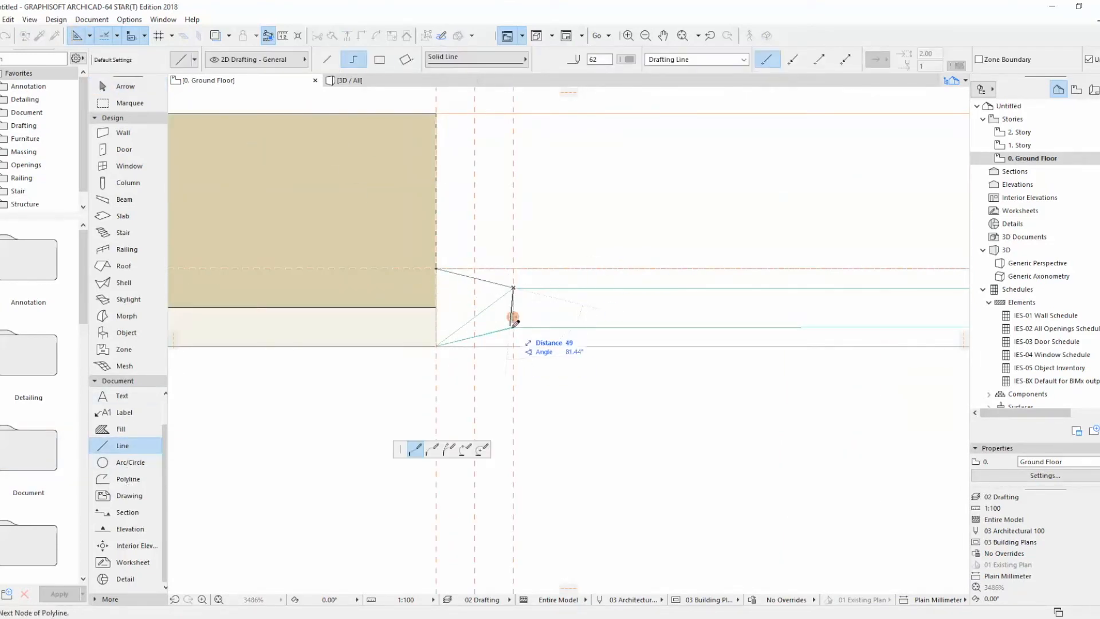
double_click(436, 346)
key(Escape)
click(514, 288)
scroll(344, 327, down, 3)
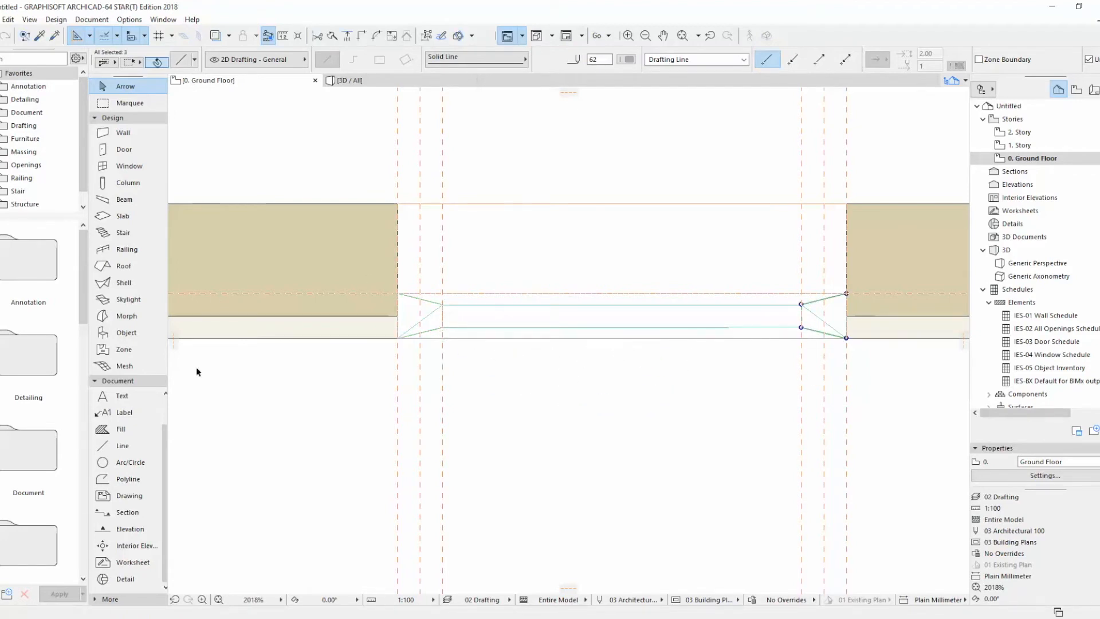
Step: Draw the inner long lines of the door symbol between the two tapered ends
click(127, 445)
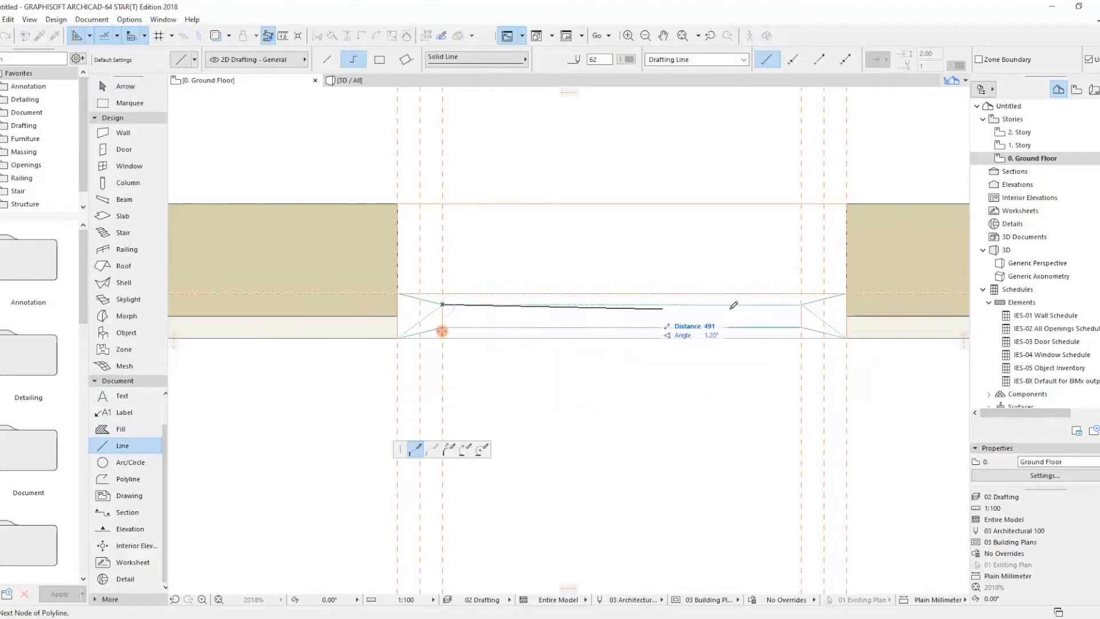
scroll(806, 308, up, 8)
scroll(792, 292, up, 5)
double_click(776, 287)
scroll(730, 292, down, 12)
Step: Select all the traced lines of the door symbol and copy them
click(125, 87)
drag(870, 401, 253, 331)
click(122, 446)
scroll(686, 330, down, 5)
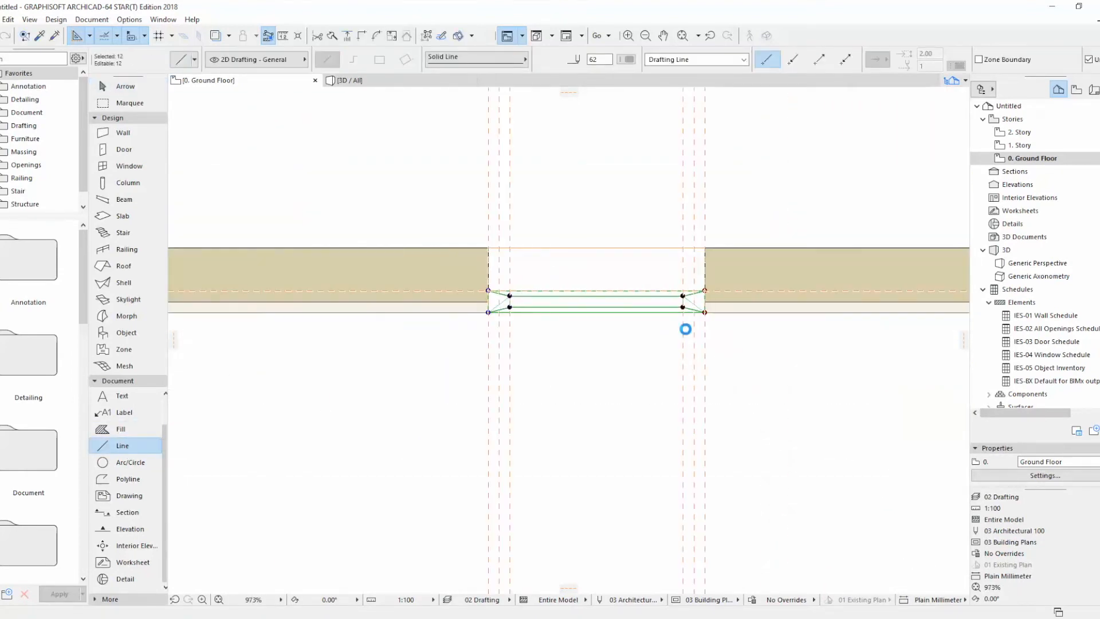
key(Escape)
Step: Check the D1 door in the default door settings
scroll(594, 287, down, 5)
scroll(644, 295, up, 4)
double_click(123, 149)
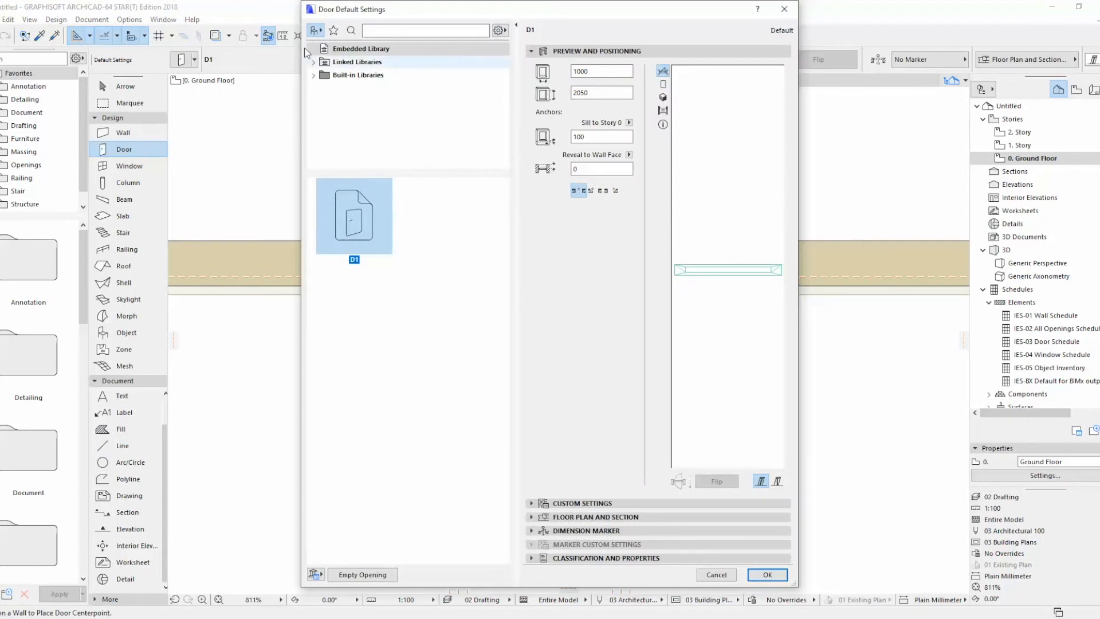
key(Escape)
key(Escape)
Step: Export D1.gsm from the Embedded Library to the Desktop, replacing the existing file
click(1, 19)
mouse_move(52, 158)
click(145, 160)
click(445, 102)
click(584, 165)
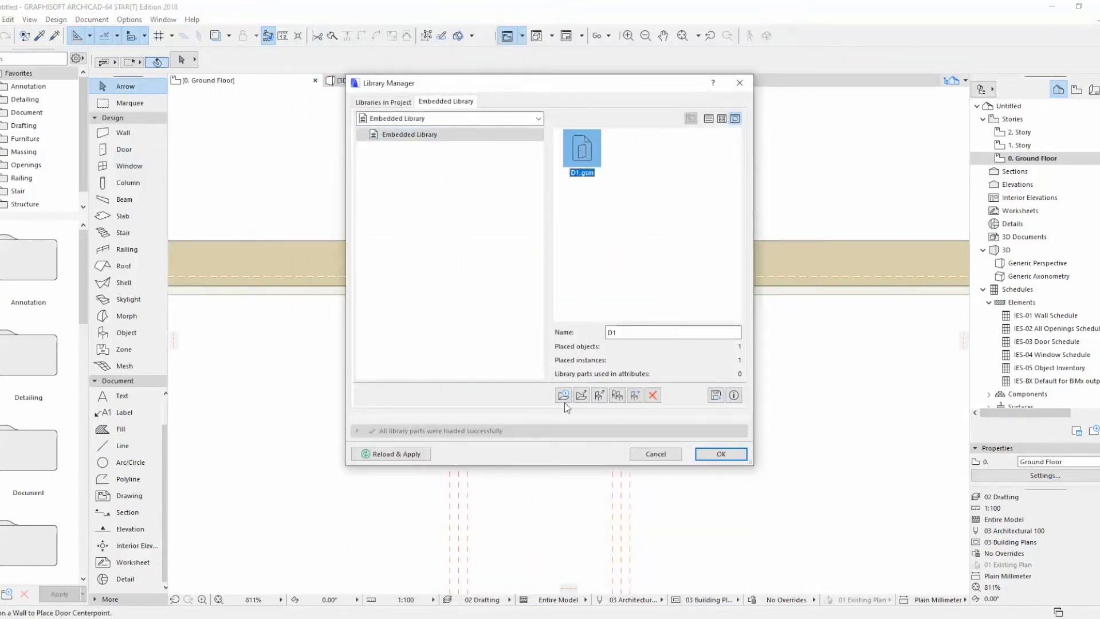
click(628, 396)
click(688, 524)
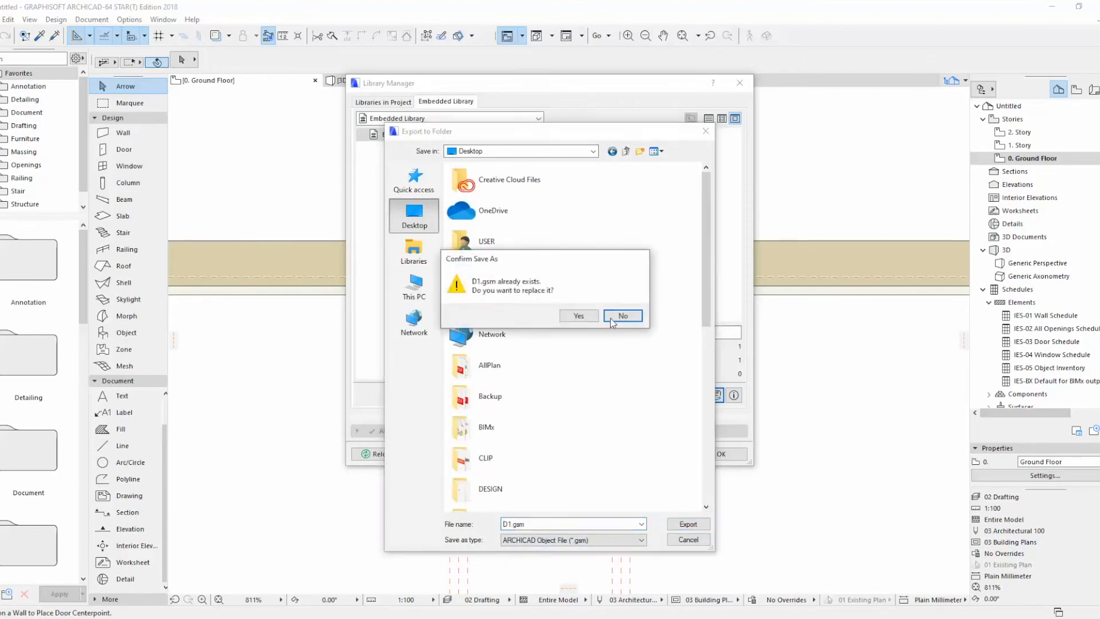
click(580, 315)
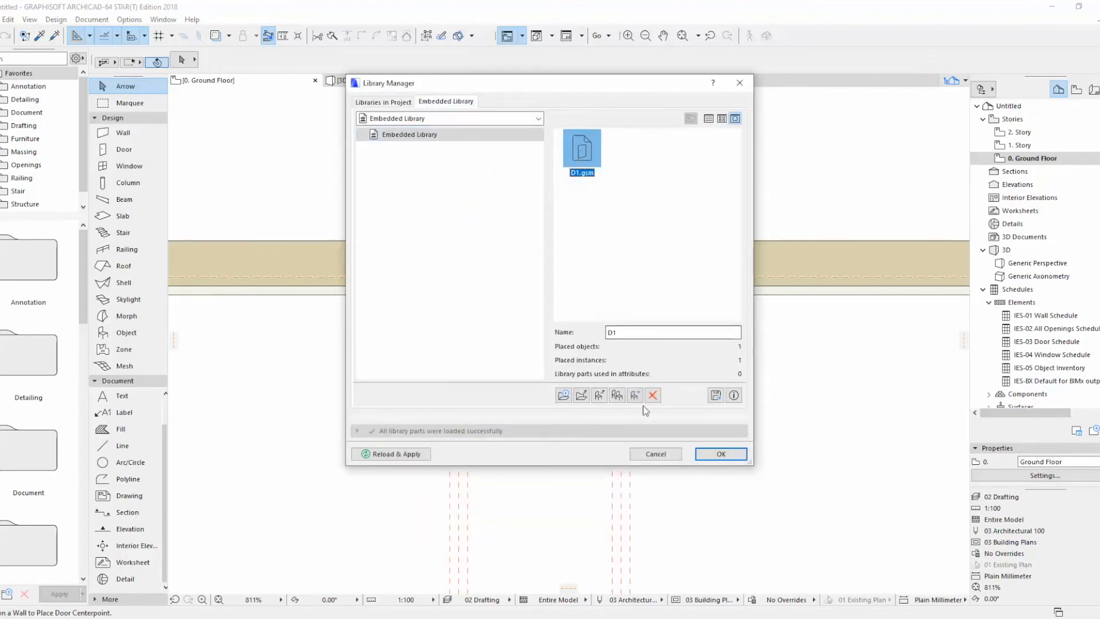
click(739, 83)
Step: Compare how D1 is listed in the default door settings and in the Library Manager's Embedded Library
click(149, 134)
double_click(143, 150)
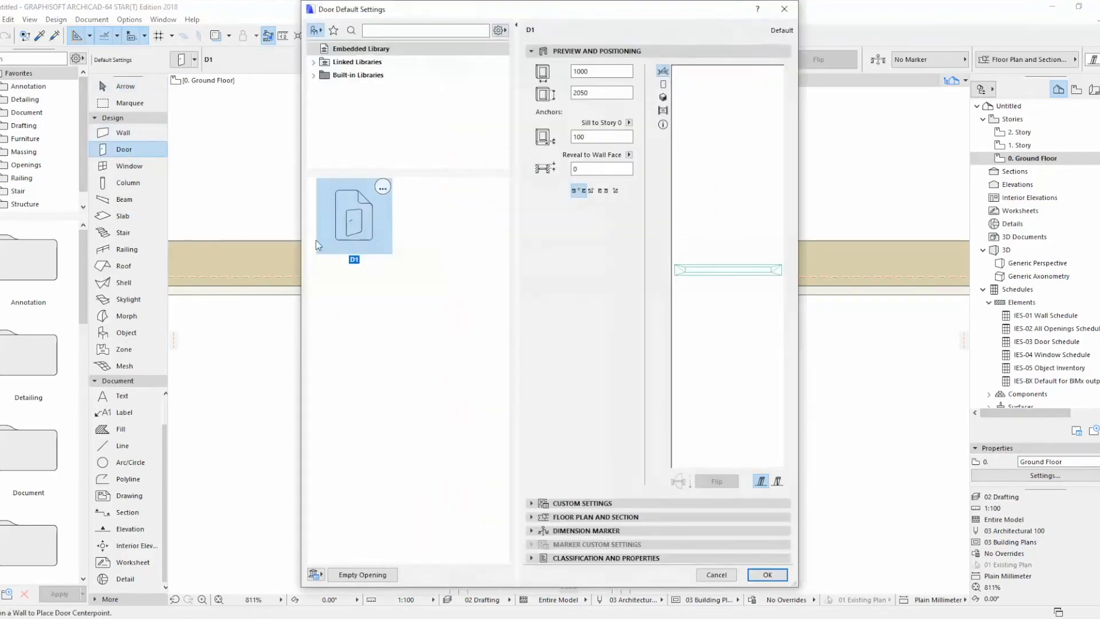
click(784, 9)
key(Escape)
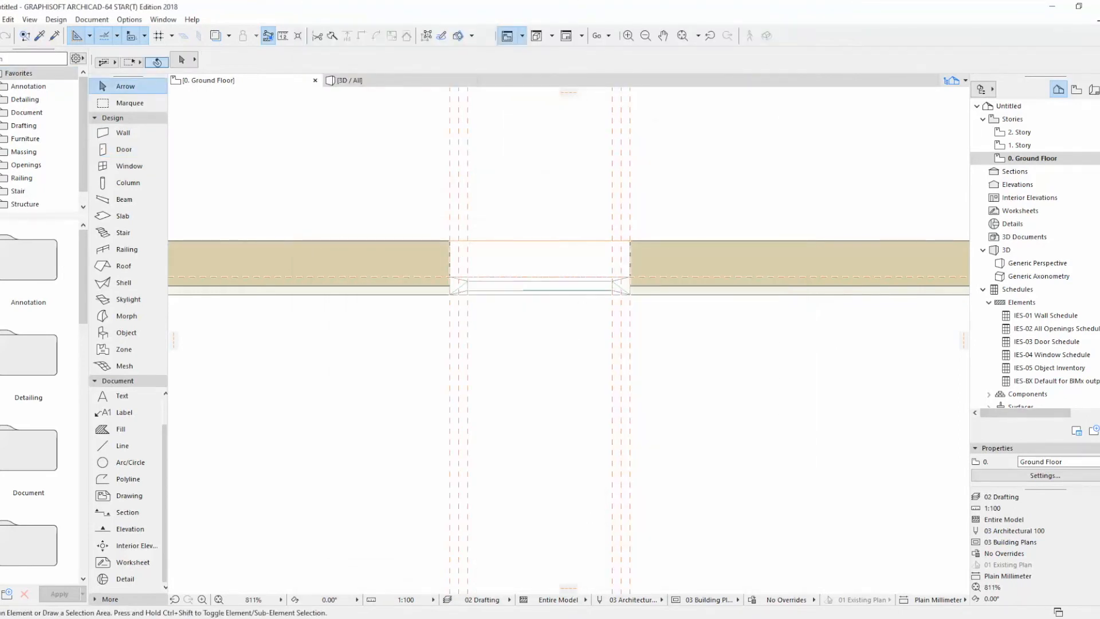
click(0, 21)
mouse_move(63, 159)
click(158, 159)
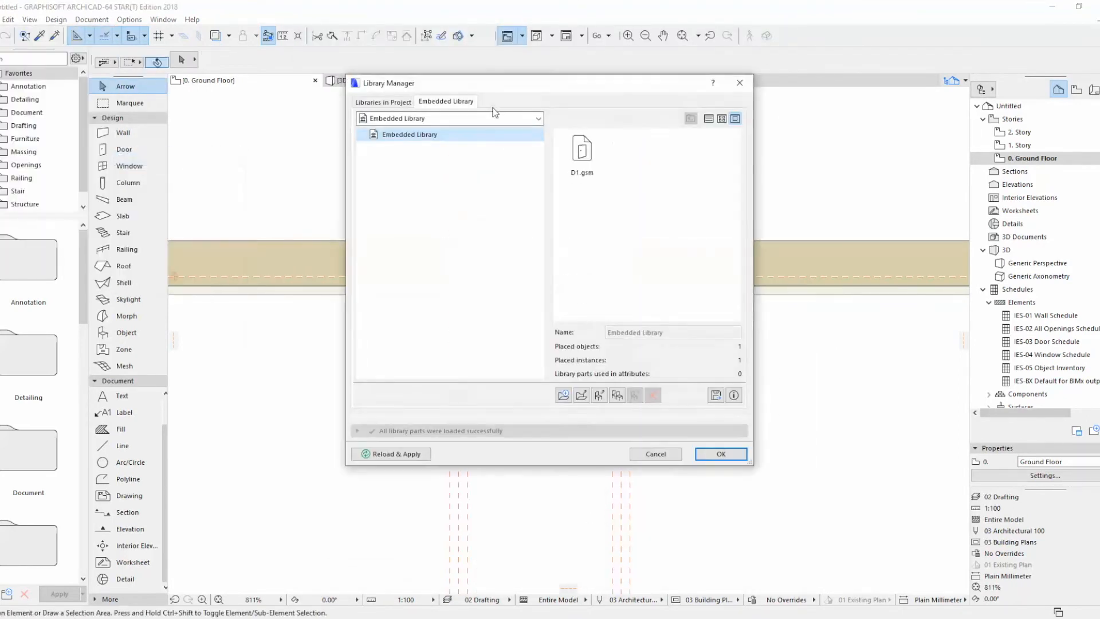
click(583, 150)
click(739, 83)
Step: Reopen the default door settings and accept D1 as the door type
double_click(116, 151)
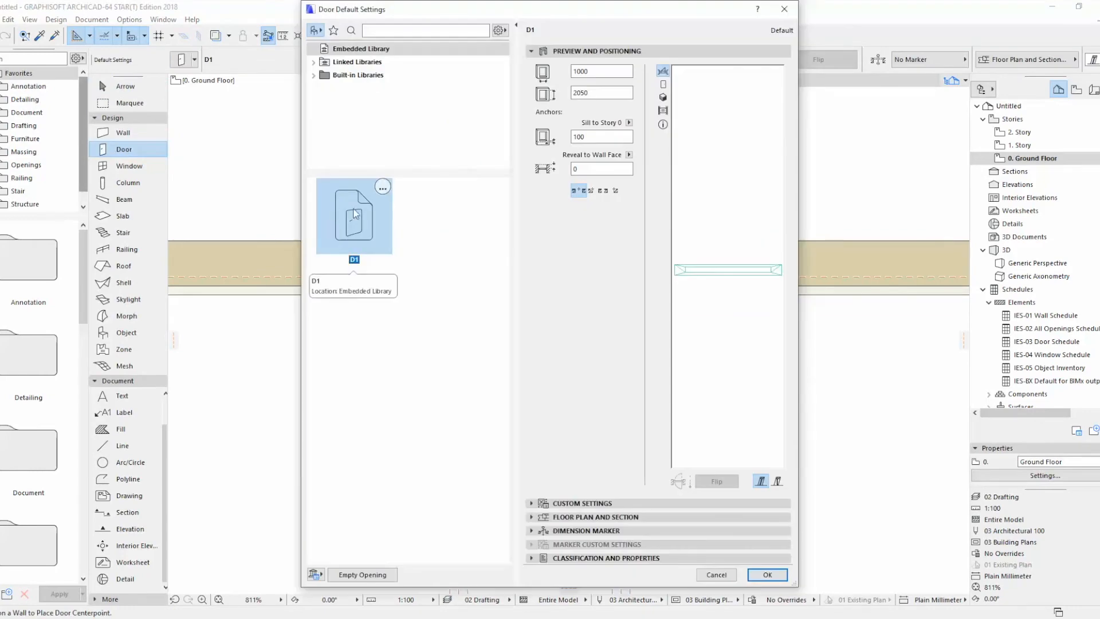
click(766, 574)
click(532, 277)
click(577, 233)
key(Escape)
scroll(576, 233, down, 5)
middle_drag(738, 138, 693, 170)
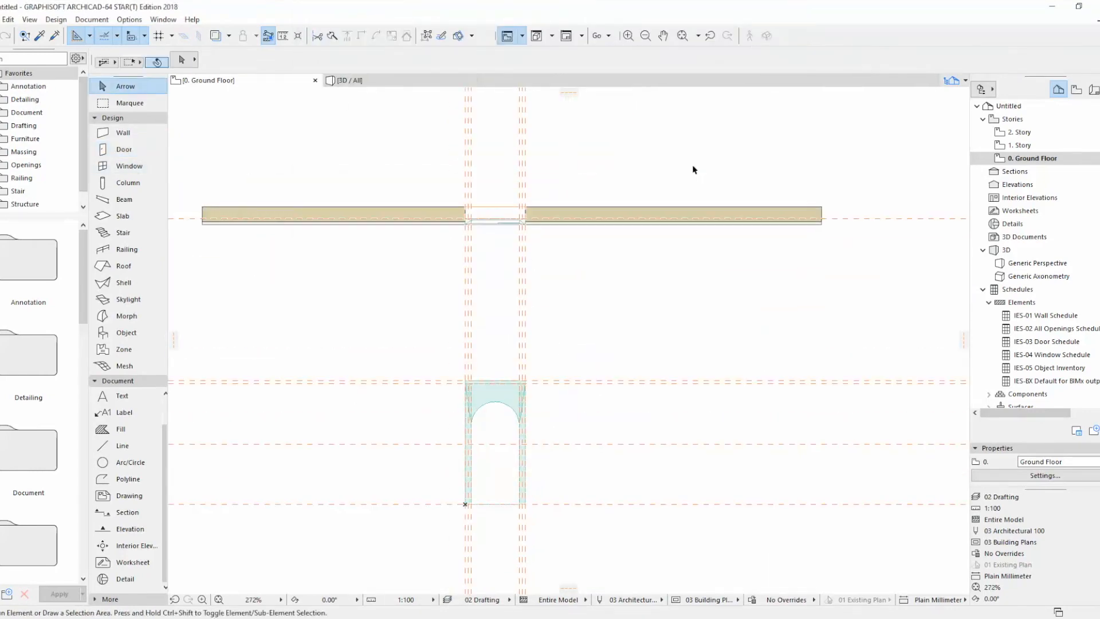
Step: Open the D1 library object for editing and show its 2D symbol
click(2, 19)
mouse_move(68, 162)
click(157, 237)
double_click(534, 201)
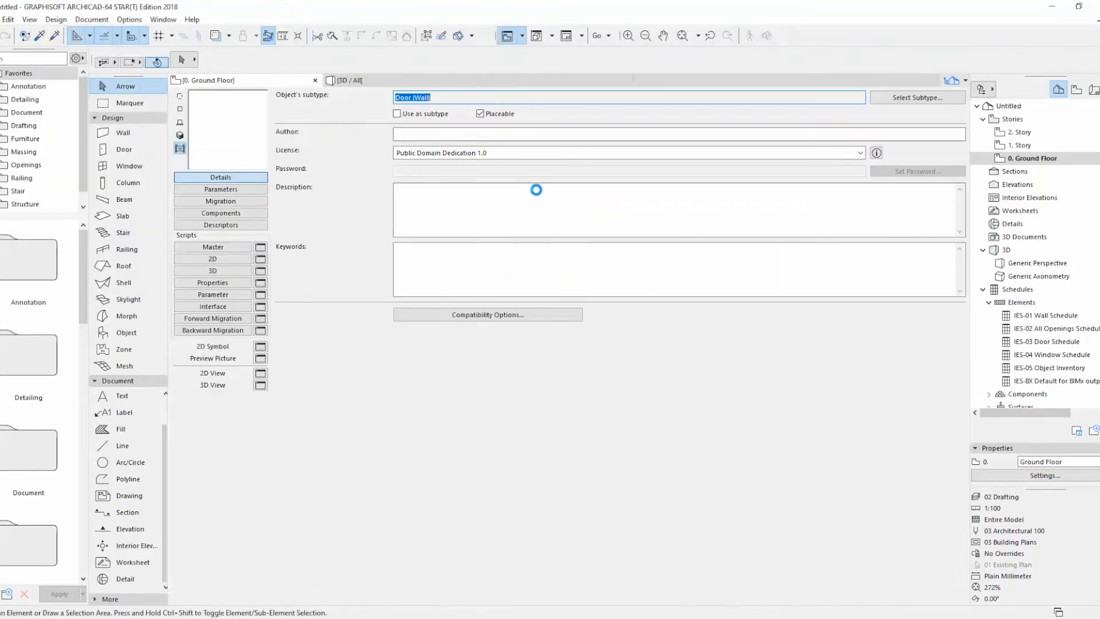
click(260, 347)
Step: Paste the copied linework into the 2D symbol and move it so its outer edge aligns with the wall face
key(ctrl+v)
key(Return)
scroll(449, 278, up, 2)
click(381, 339)
scroll(382, 342, up, 14)
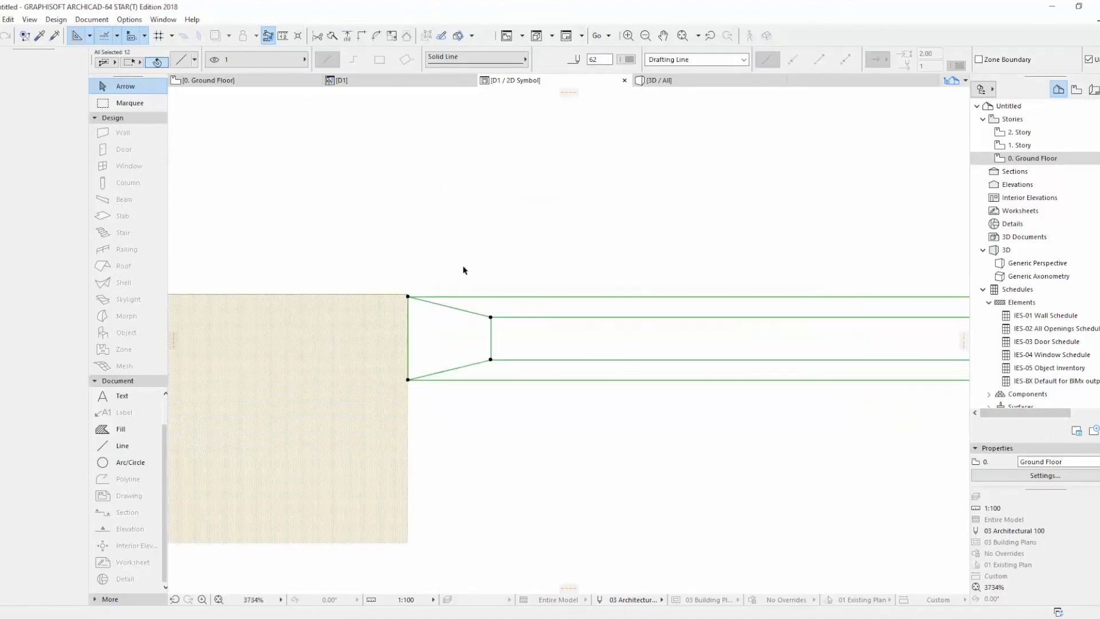
click(658, 321)
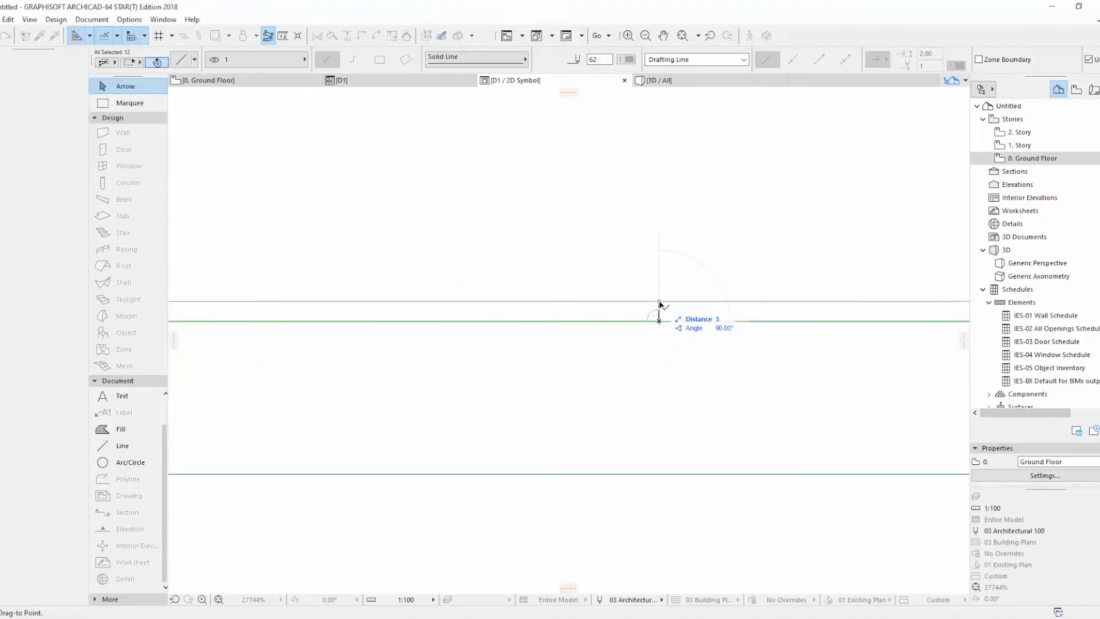
click(660, 274)
scroll(662, 265, down, 14)
key(Escape)
Step: Place hotspots at the outer corners and edge midpoints of the frame symbol and close the 2D symbol window
click(118, 381)
click(123, 394)
click(128, 524)
scroll(409, 269, up, 4)
scroll(407, 270, up, 4)
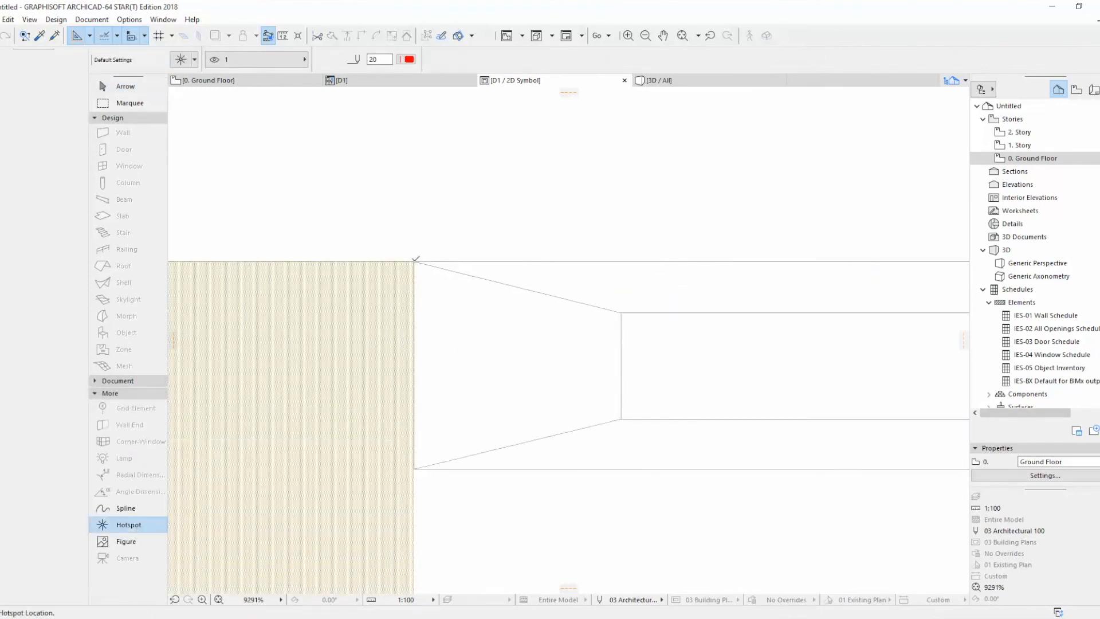
click(417, 466)
scroll(418, 463, down, 8)
scroll(578, 448, up, 4)
click(574, 447)
scroll(575, 448, down, 5)
scroll(770, 415, up, 4)
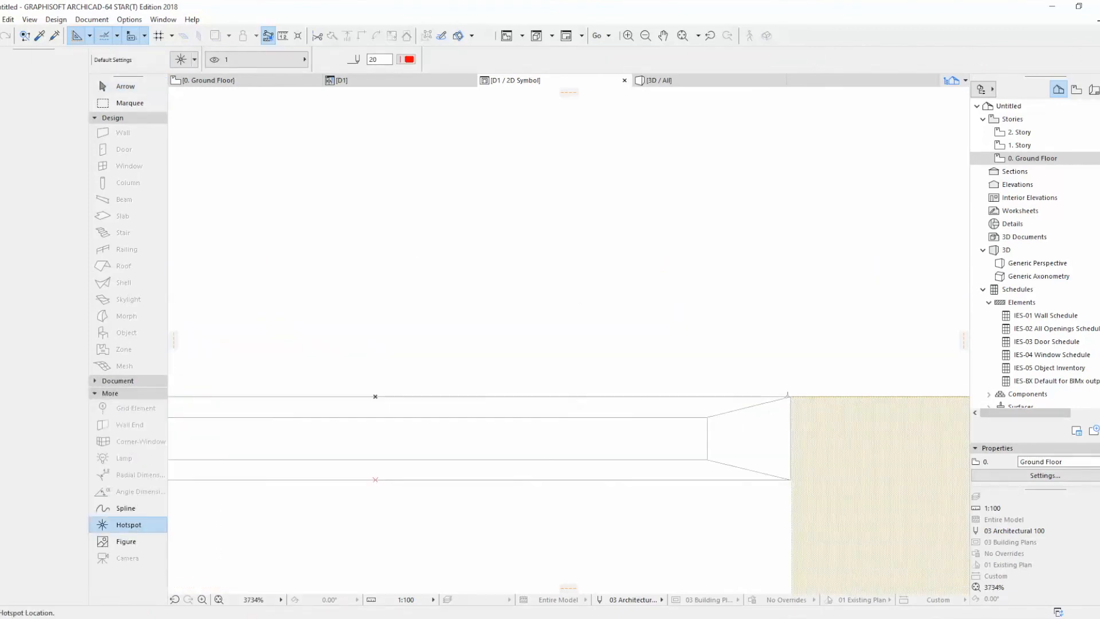
click(790, 478)
scroll(751, 349, down, 7)
click(625, 80)
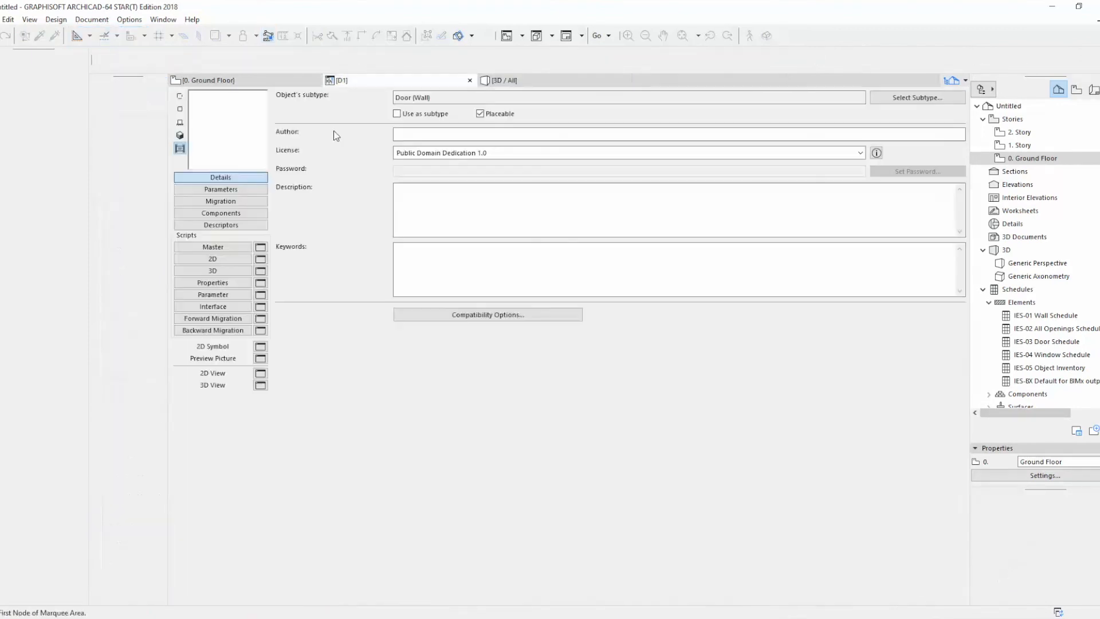
Step: Check D1's 2D view and look through its 2D script, descriptors, migration and details pages
click(260, 373)
click(624, 81)
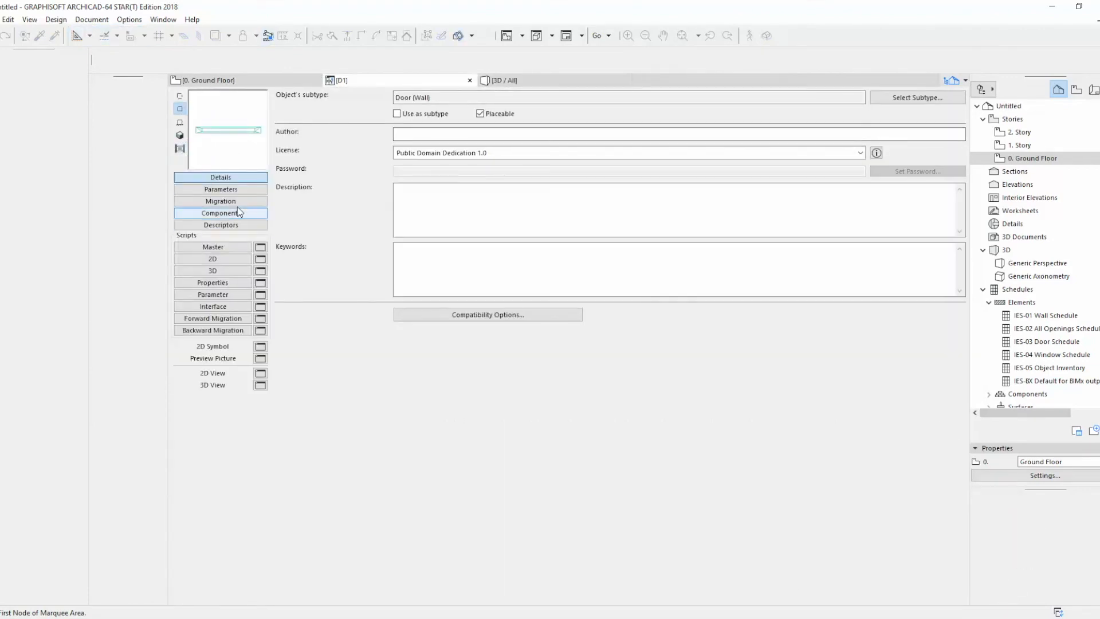
click(225, 259)
click(234, 225)
click(237, 201)
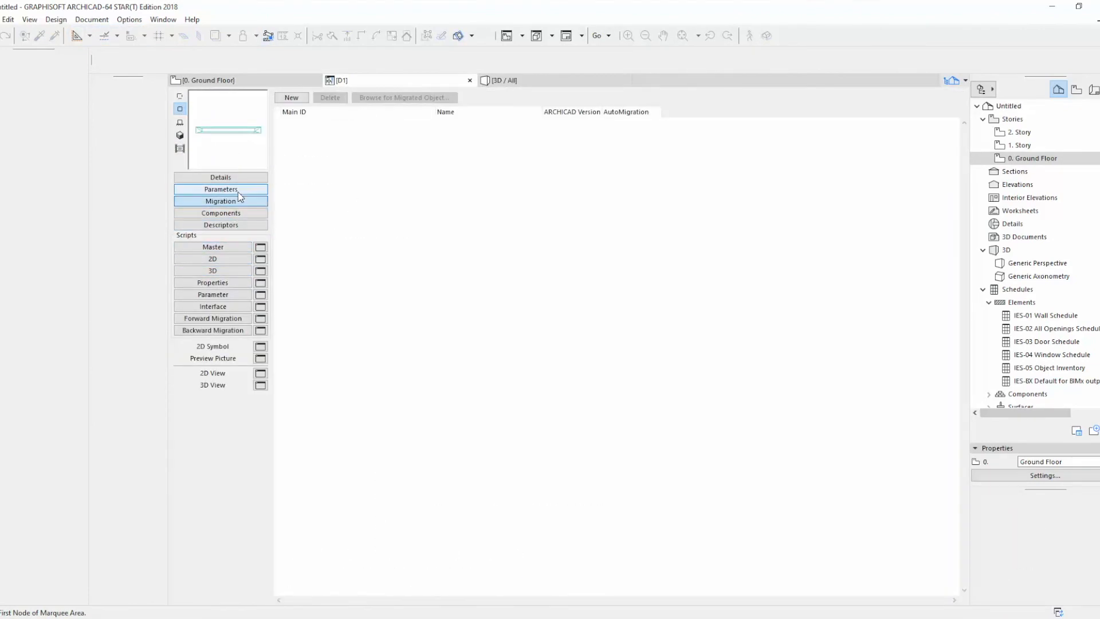
click(240, 178)
click(260, 373)
click(624, 80)
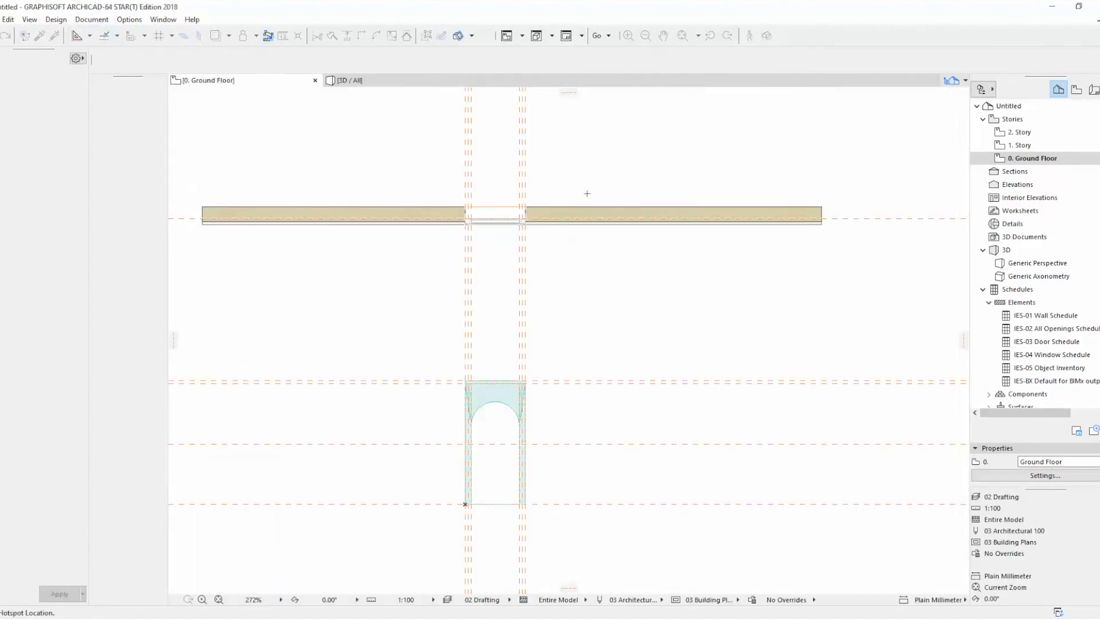
Step: Place another D1 door in the wall beside the existing one and show the model in 3D
scroll(468, 226, up, 3)
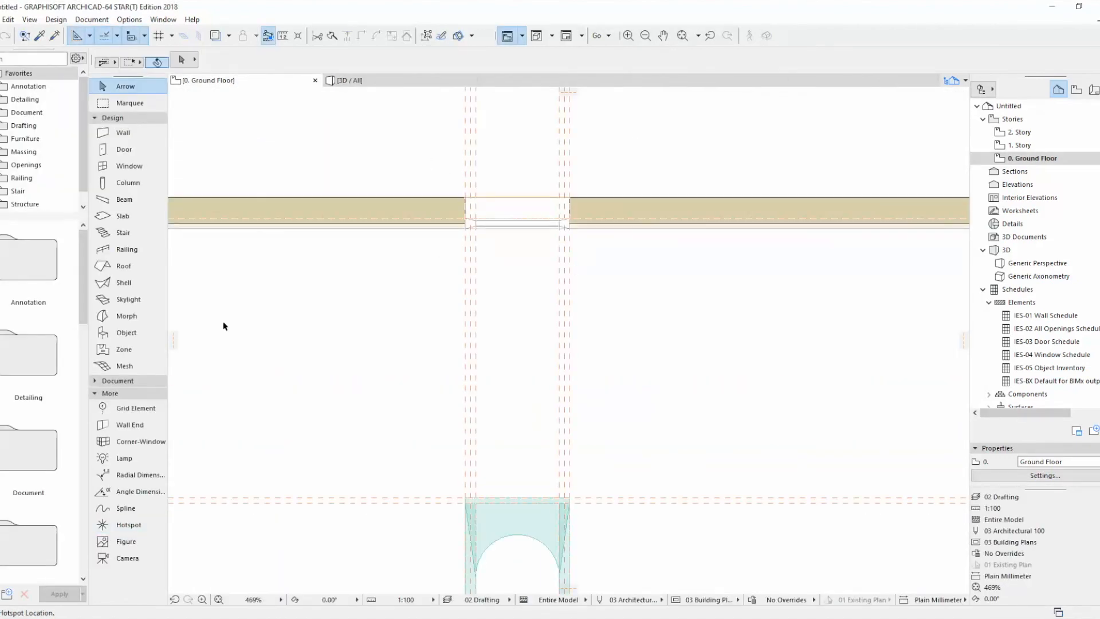
click(122, 382)
scroll(513, 206, down, 3)
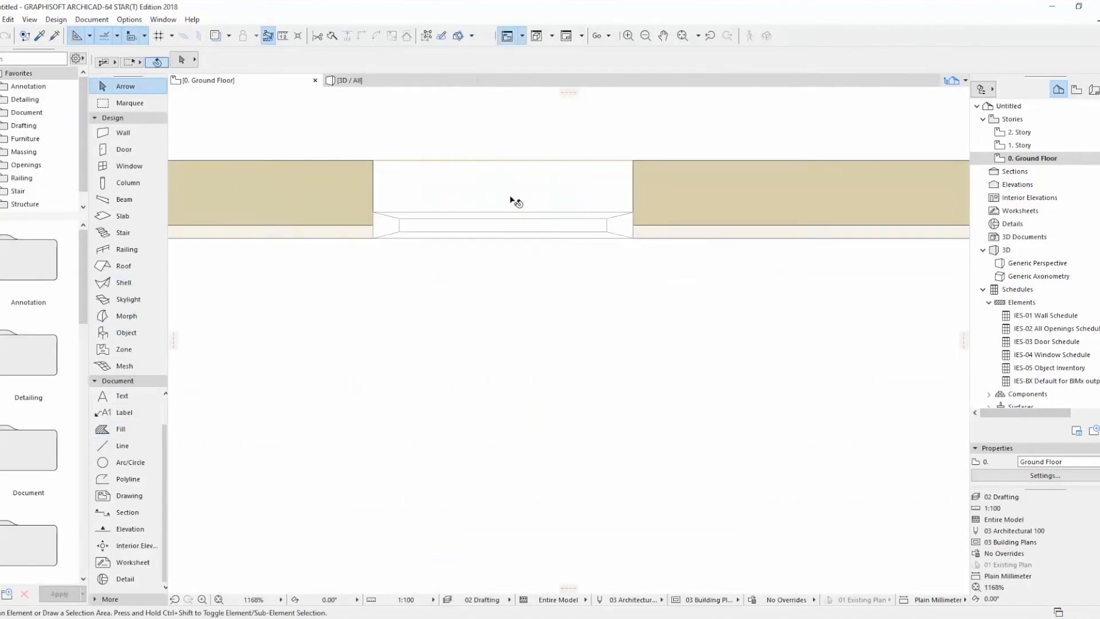
double_click(145, 152)
click(768, 574)
click(596, 242)
key(Escape)
key(F3)
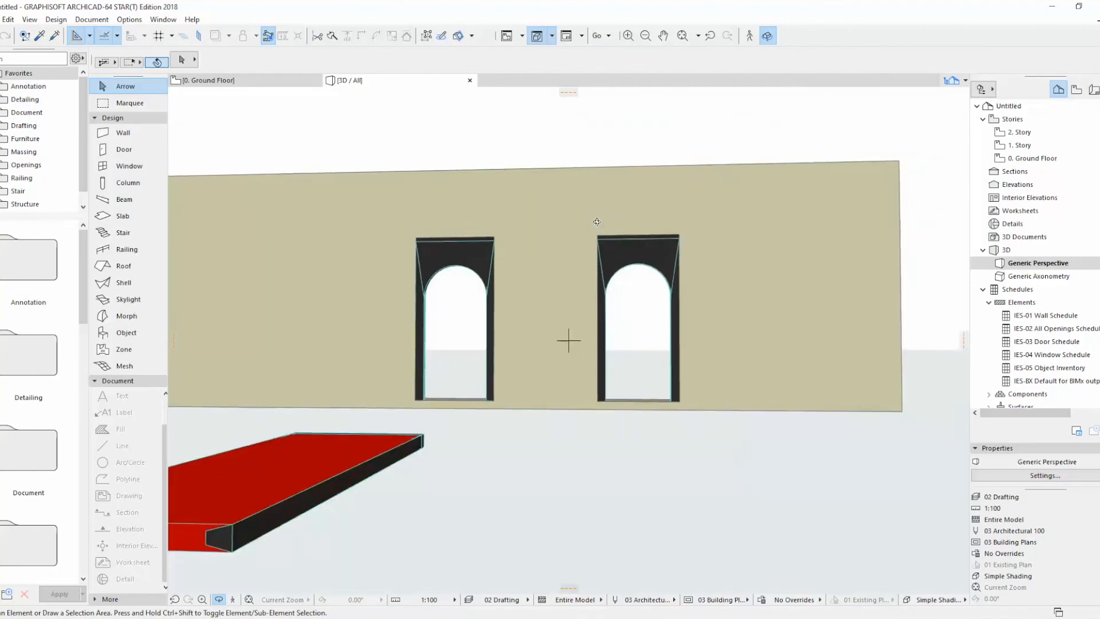